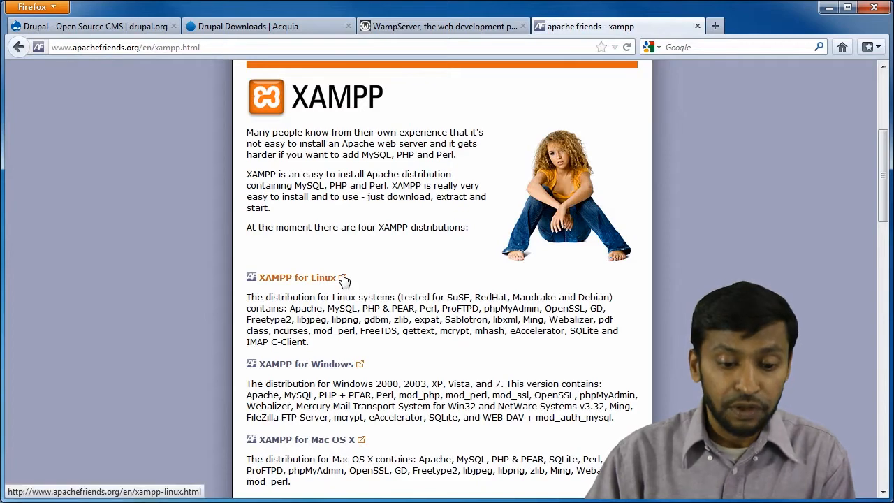
# Scroll the apachefriends.org XAMPP page to its list of Linux, Windows and Mac OS X distributions.
pyautogui.scroll(-4, 344, 279)
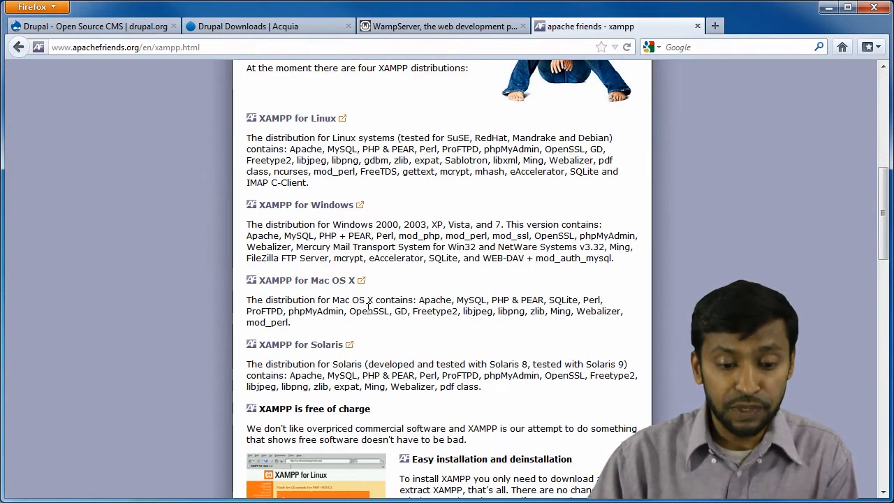
# Scroll through the XAMPP features, then switch to the 'Start with WampServer' page.
pyautogui.scroll(-6, 362, 307)
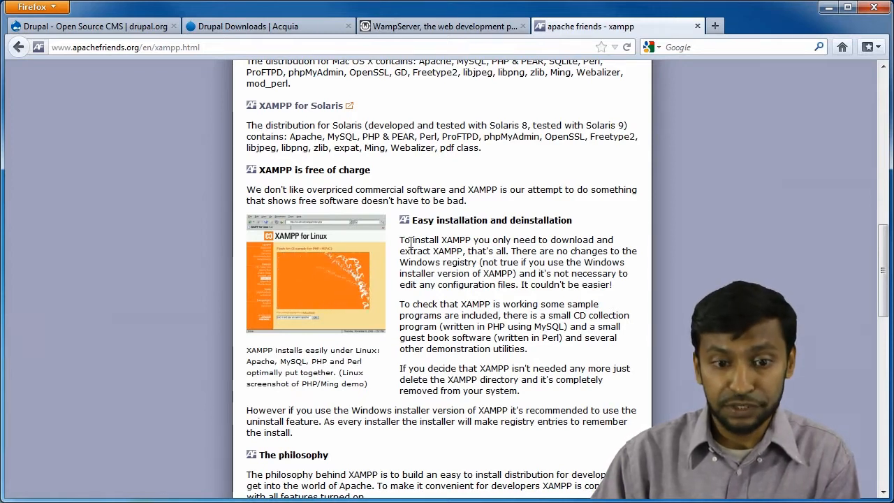
pyautogui.click(444, 26)
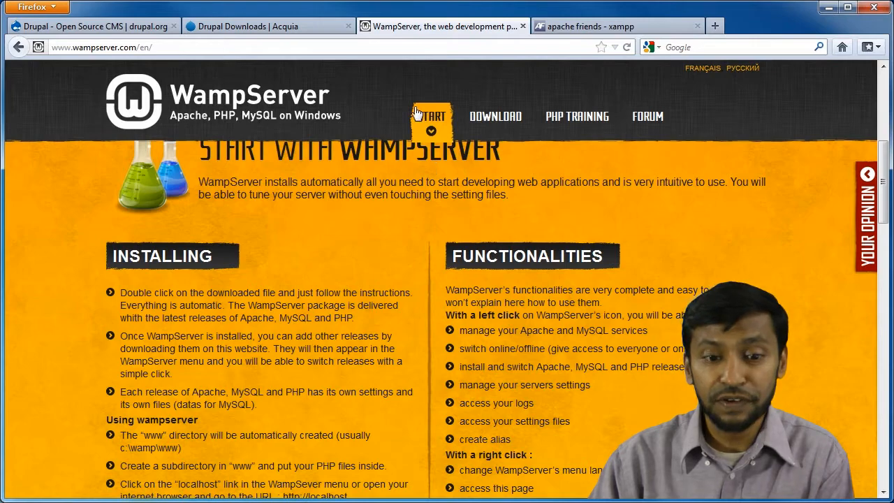
# Scroll through the WampServer page's download section.
pyautogui.scroll(-5, 404, 121)
pyautogui.scroll(-2, 404, 120)
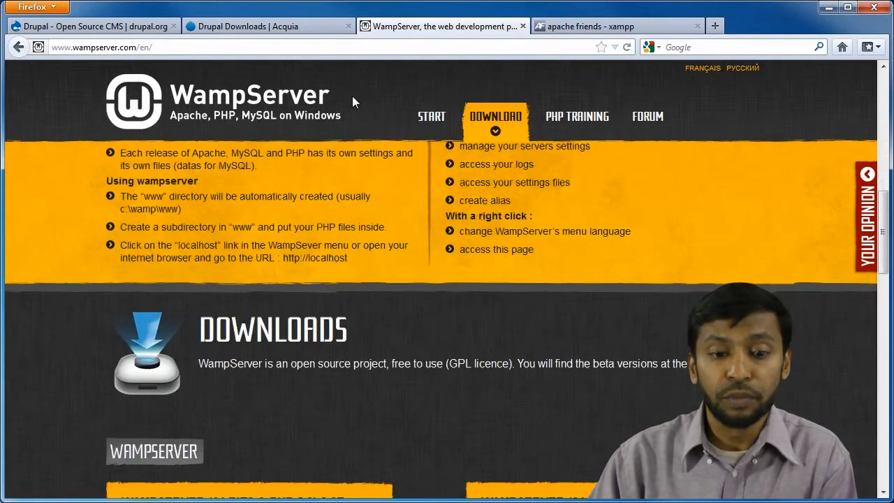
pyautogui.scroll(10, 334, 172)
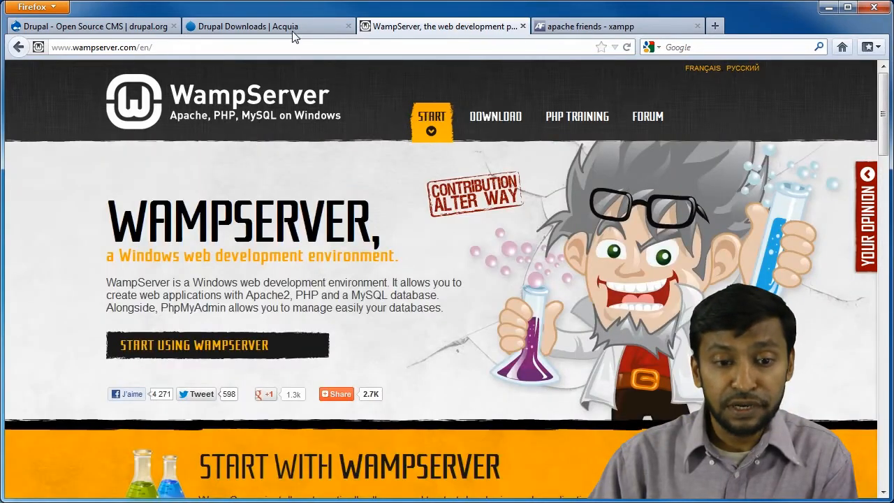
# Review Acquia's Drupal Downloads down to Dev Desktop, then return to the drupal.org homepage.
pyautogui.click(293, 30)
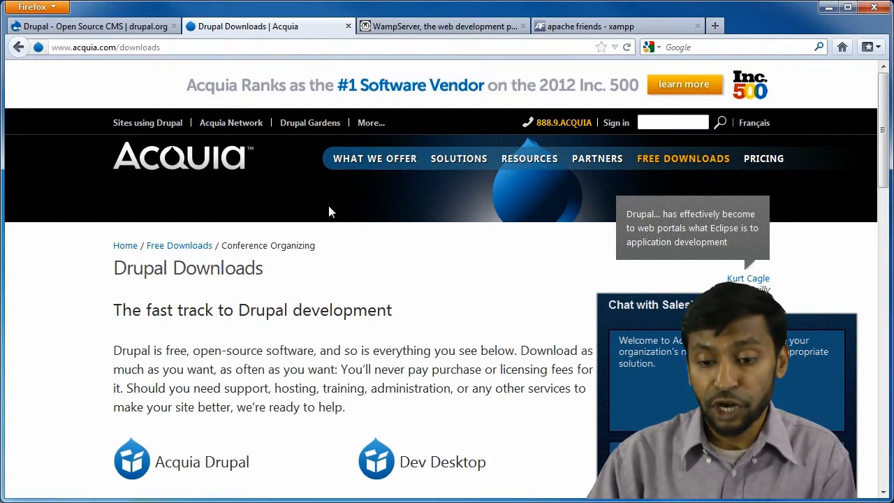
pyautogui.scroll(-4, 515, 236)
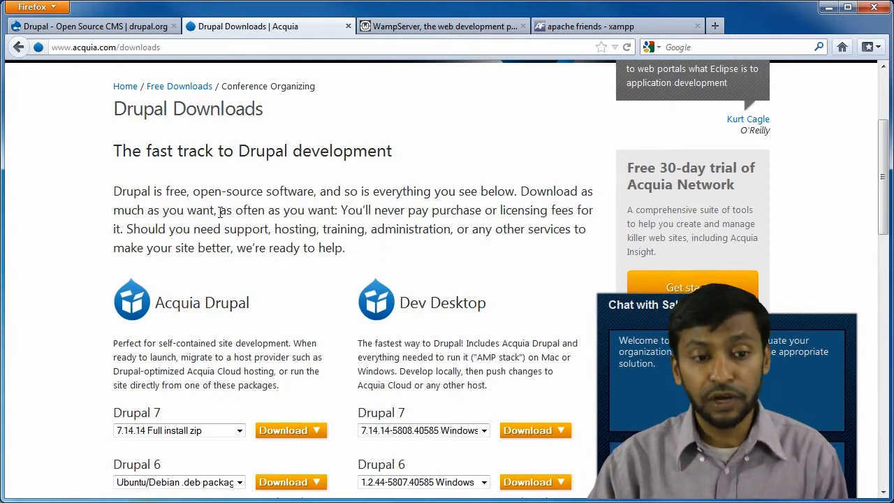
pyautogui.click(78, 26)
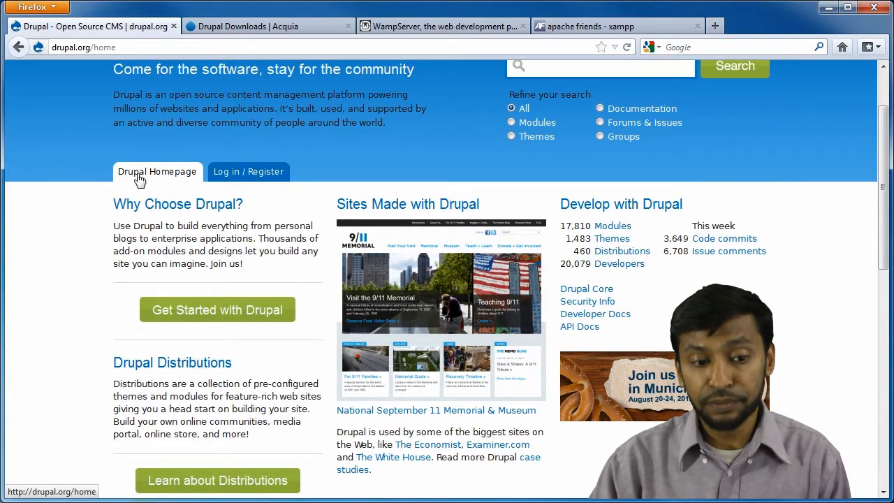
# Reach the Drupal 7.15 core page's releases table, then bring up the Acquia Dev Desktop installer.
pyautogui.click(189, 318)
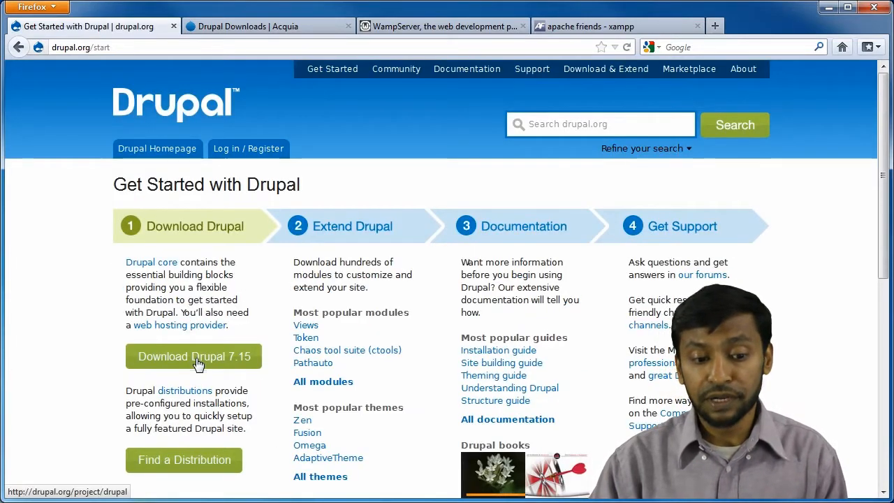
pyautogui.click(198, 362)
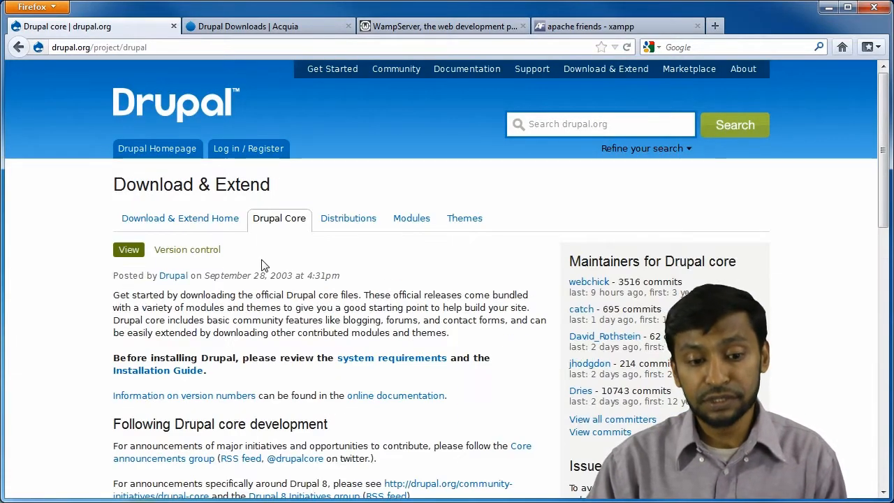
pyautogui.scroll(-7, 262, 265)
pyautogui.scroll(-3, 261, 264)
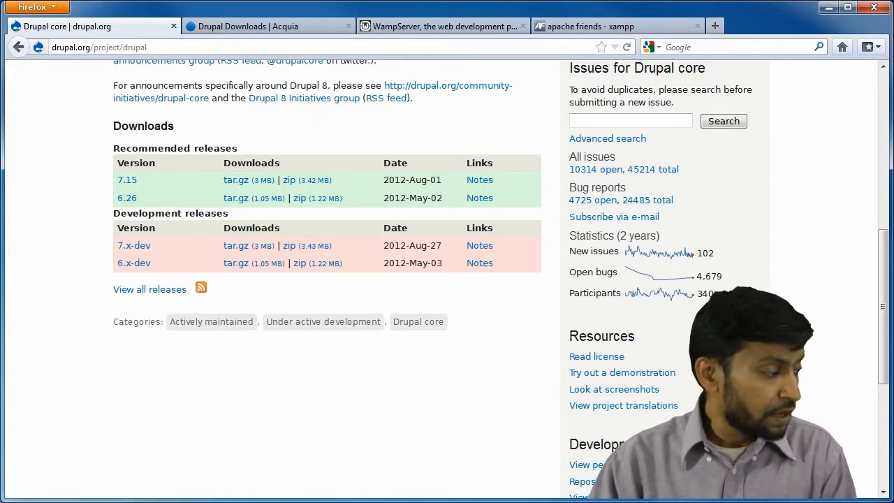
pyautogui.hotkey('alt', 'Tab')
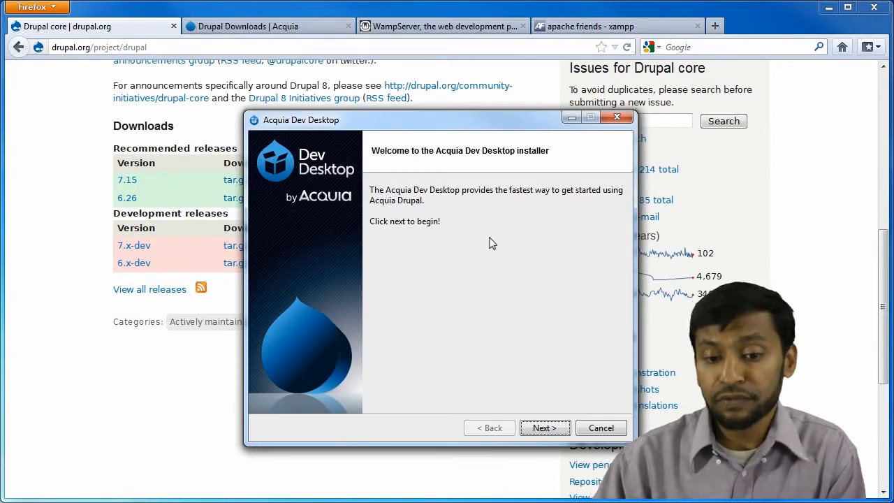
# Accept the licence, default install locations, and Apache port 8082 and MySQL port 33066.
pyautogui.click(545, 428)
pyautogui.click(545, 428)
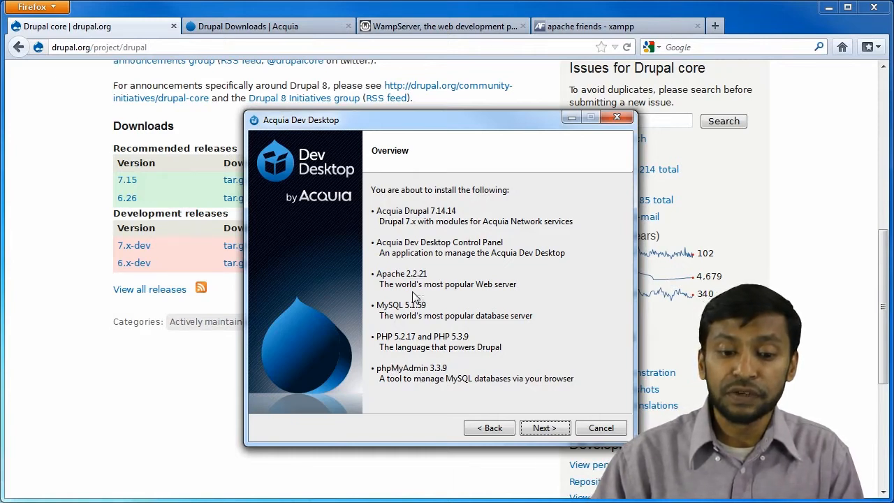
pyautogui.click(543, 430)
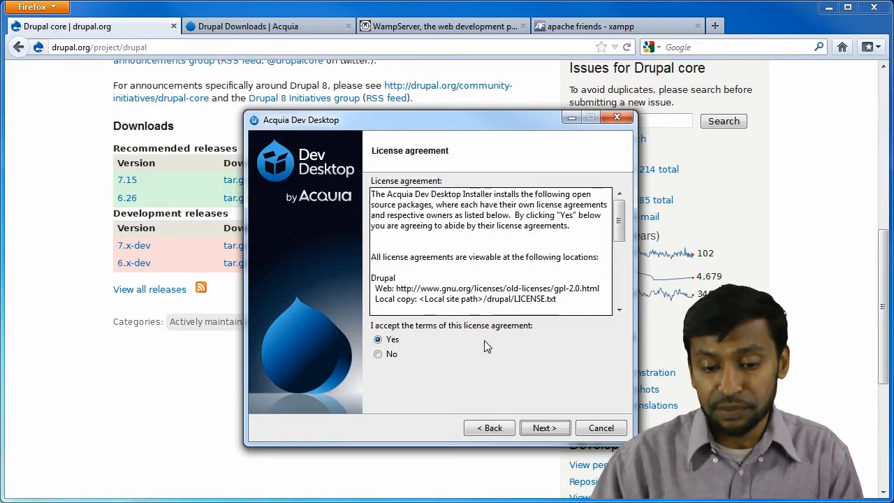
pyautogui.click(534, 429)
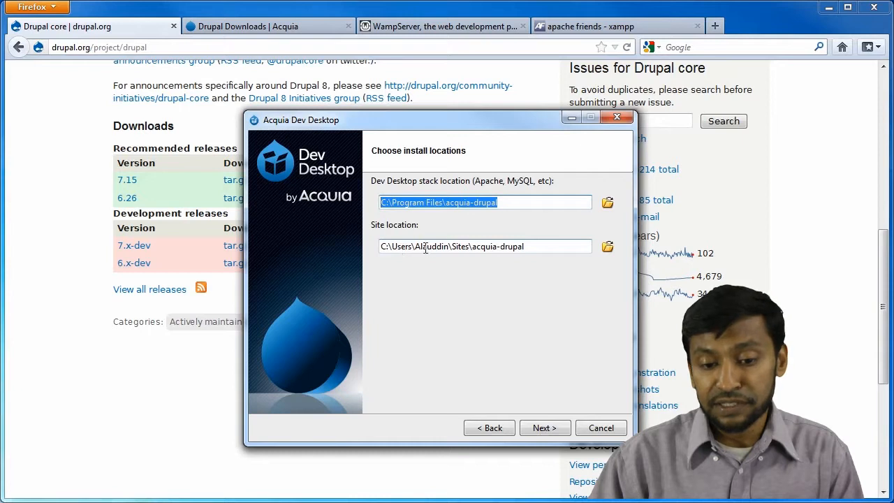
pyautogui.click(535, 427)
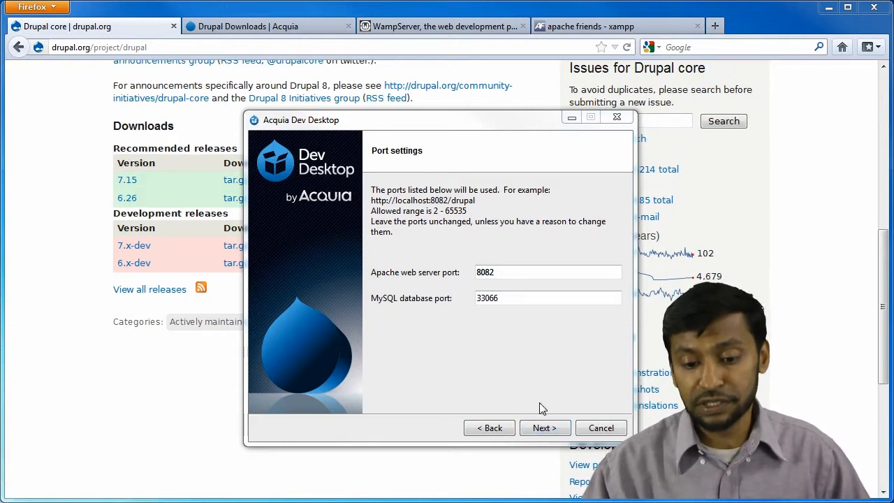
pyautogui.click(544, 428)
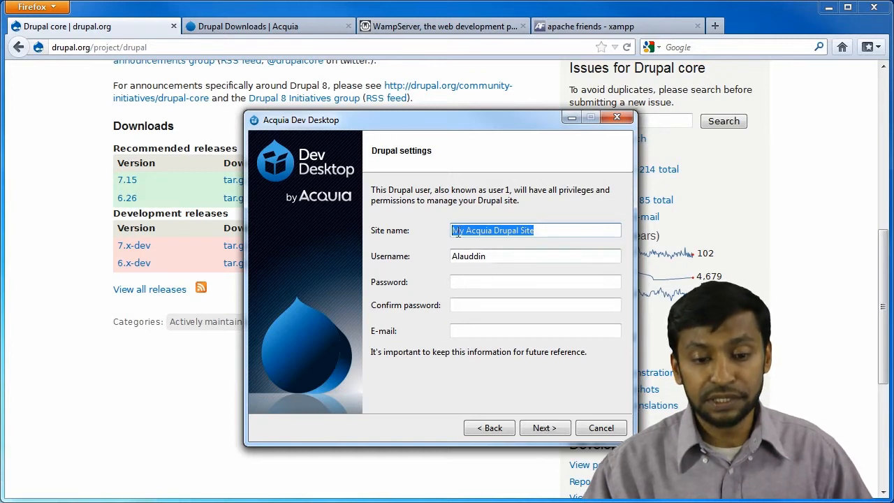
# Enter and confirm the administrator password for My Acquia Drupal Site.
pyautogui.click(466, 283)
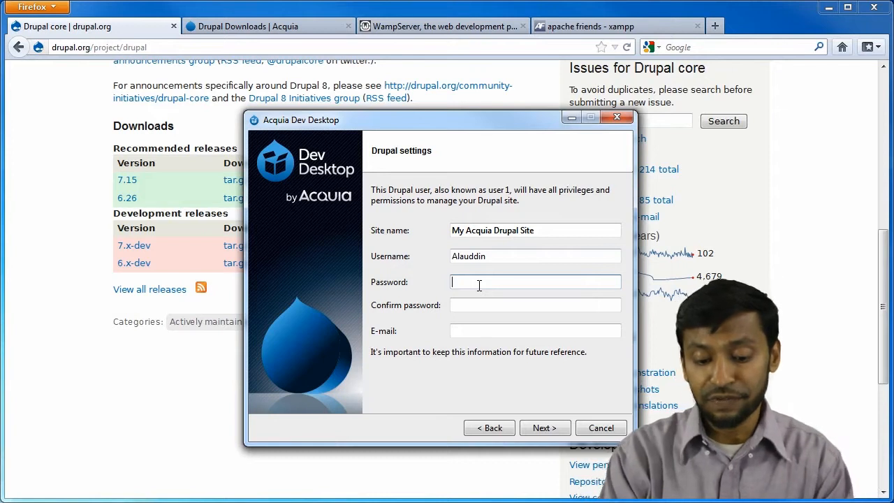
pyautogui.write('••')
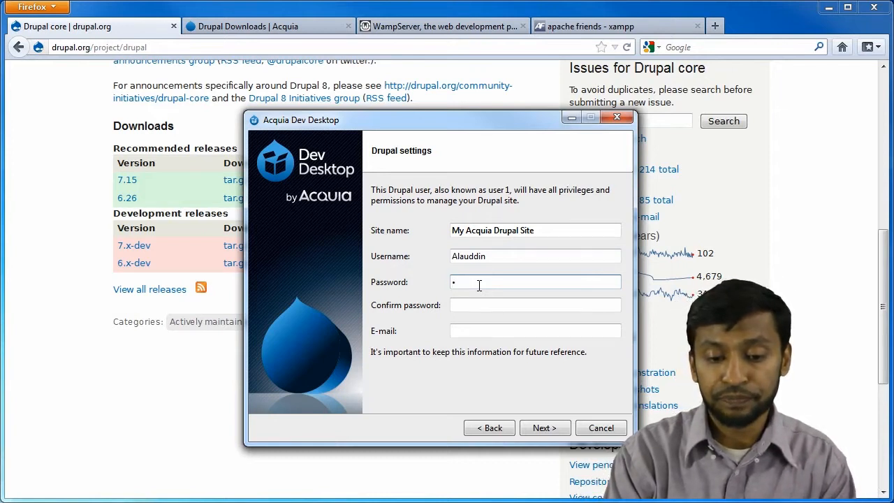
pyautogui.write('••••••••')
pyautogui.press('Tab')
pyautogui.write('••••••••')
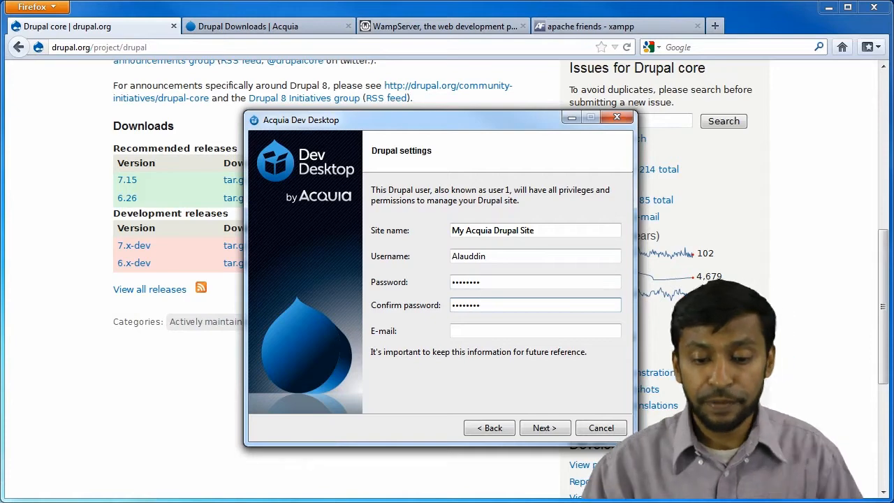
# After the invalid e-mail warning, fill in the administrator's e-mail address and continue.
pyautogui.click(547, 428)
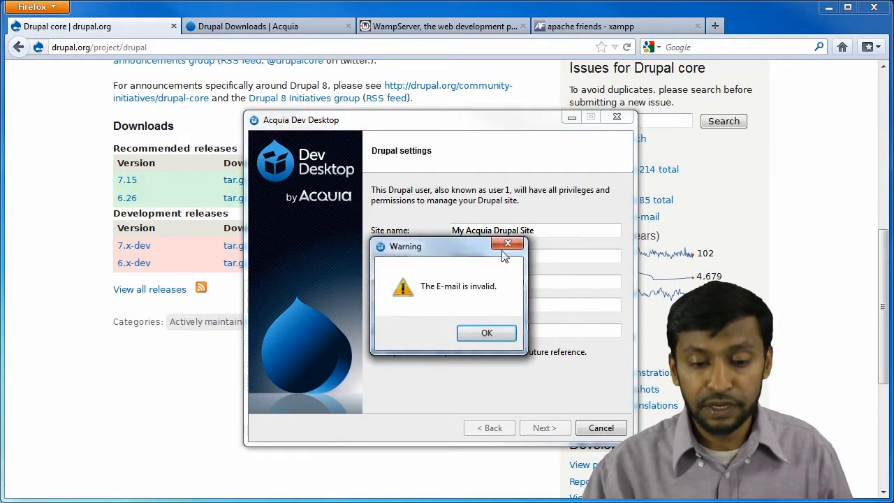
pyautogui.click(484, 334)
pyautogui.click(479, 330)
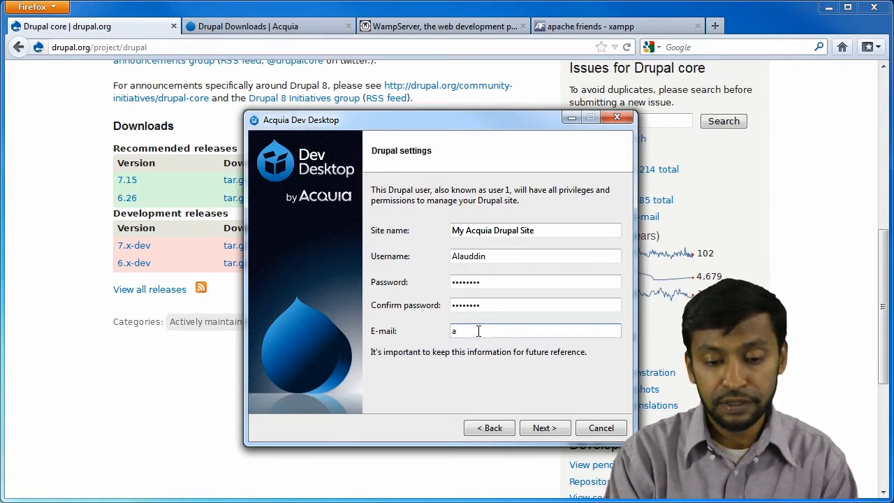
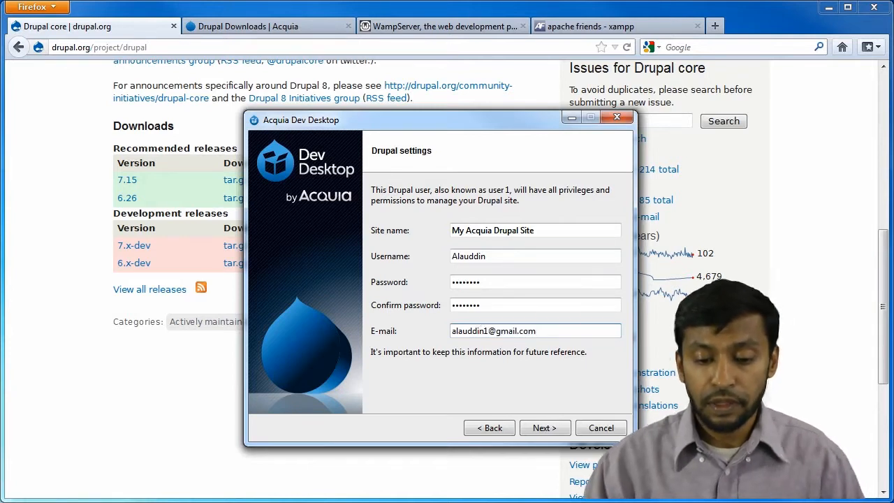
pyautogui.click(544, 428)
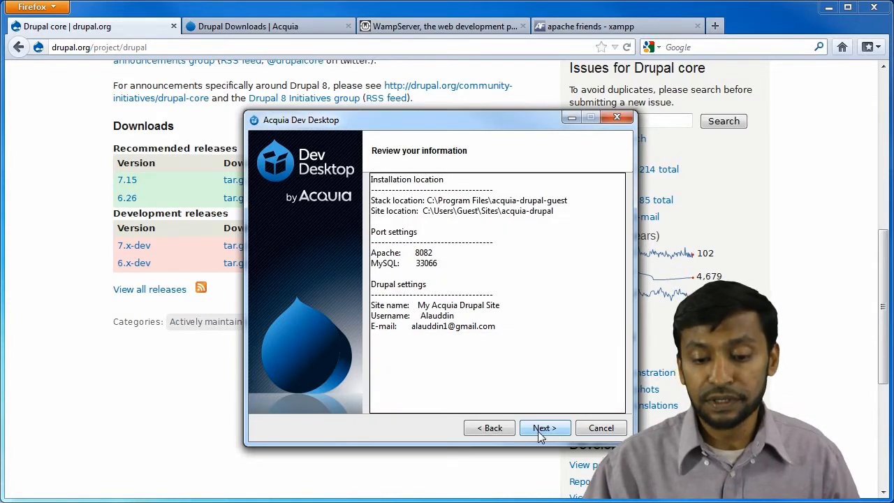
# Confirm the summary and start installing, viewing the Drupal core page while it runs.
pyautogui.click(538, 431)
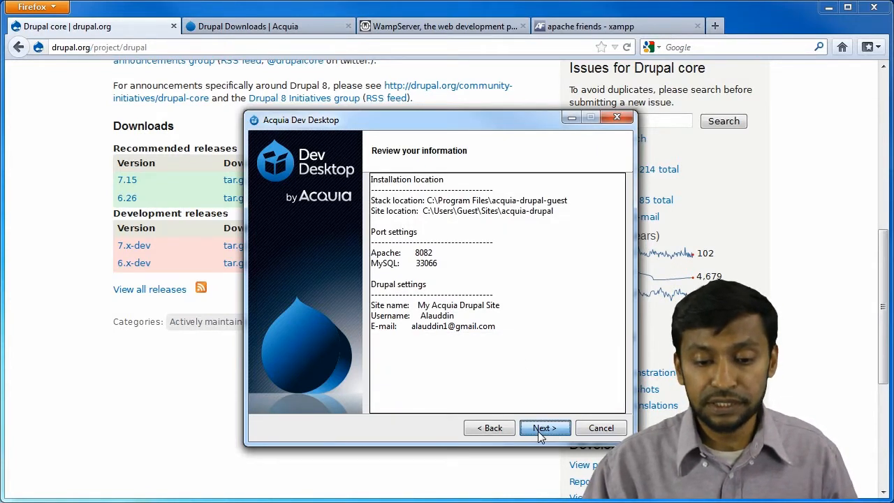
pyautogui.click(538, 431)
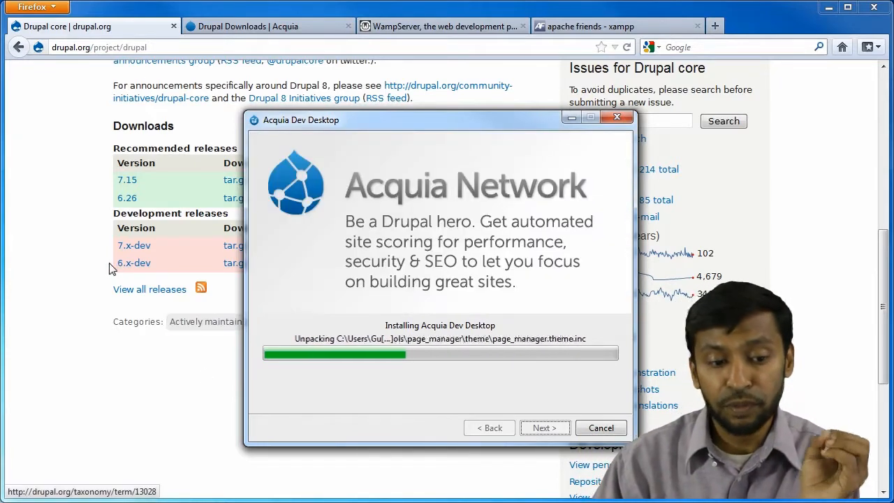
pyautogui.click(77, 235)
pyautogui.scroll(4, 122, 210)
pyautogui.scroll(2, 122, 211)
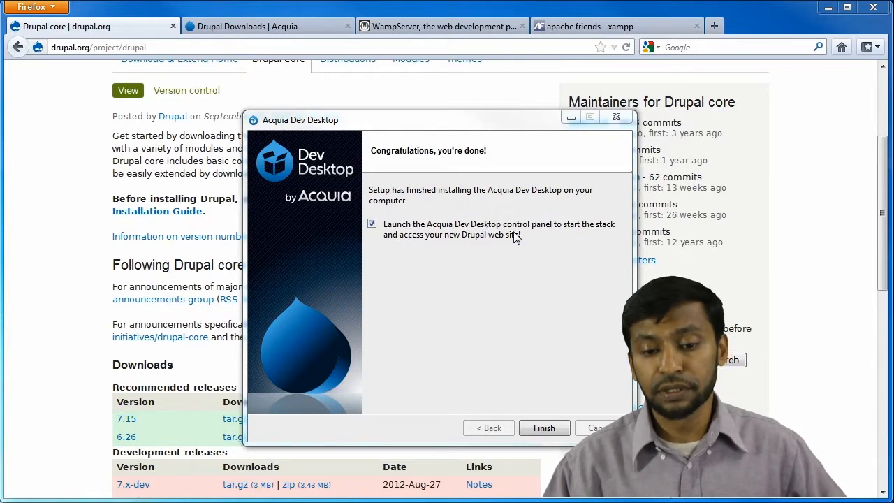
# Finish the installer and open the local site at localhost:8082 from the Control Panel.
pyautogui.click(540, 428)
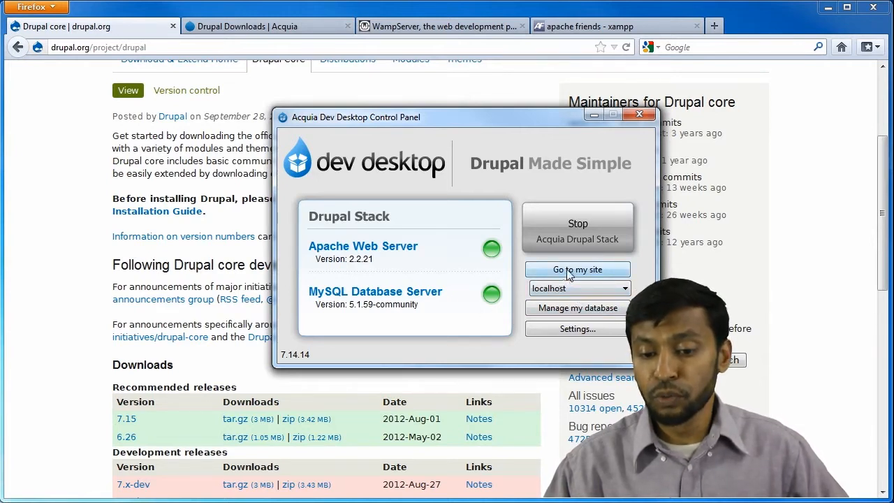
pyautogui.click(567, 274)
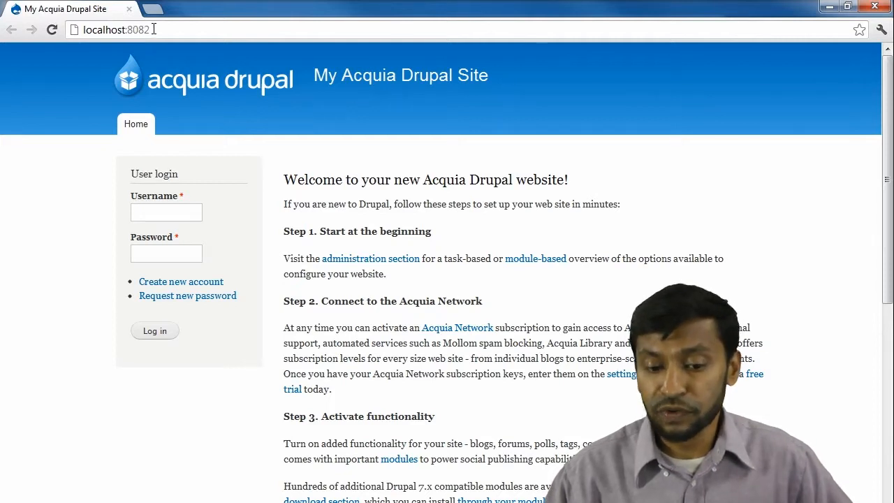
# Log in with the admin username and password, decline saving it, then minimize Chrome.
pyautogui.click(170, 213)
pyautogui.write('alauddin')
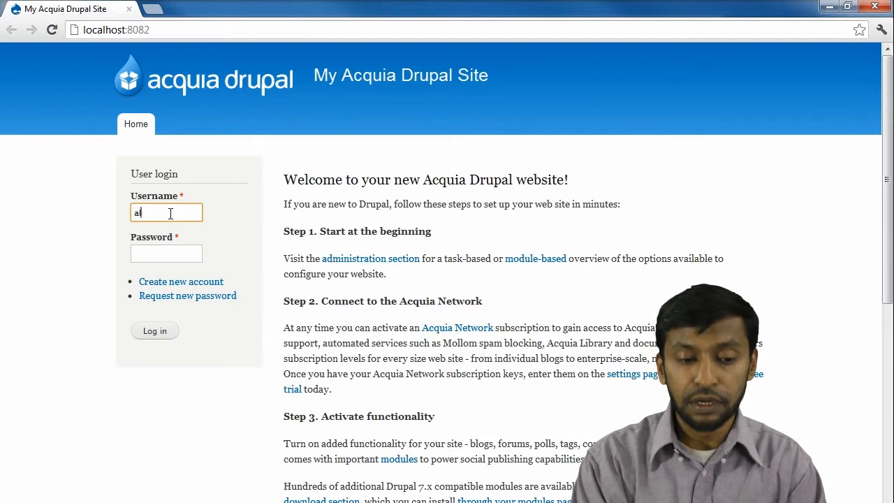
pyautogui.press('Tab')
pyautogui.write('••')
pyautogui.press('BackSpace')
pyautogui.press('BackSpace')
pyautogui.write('•')
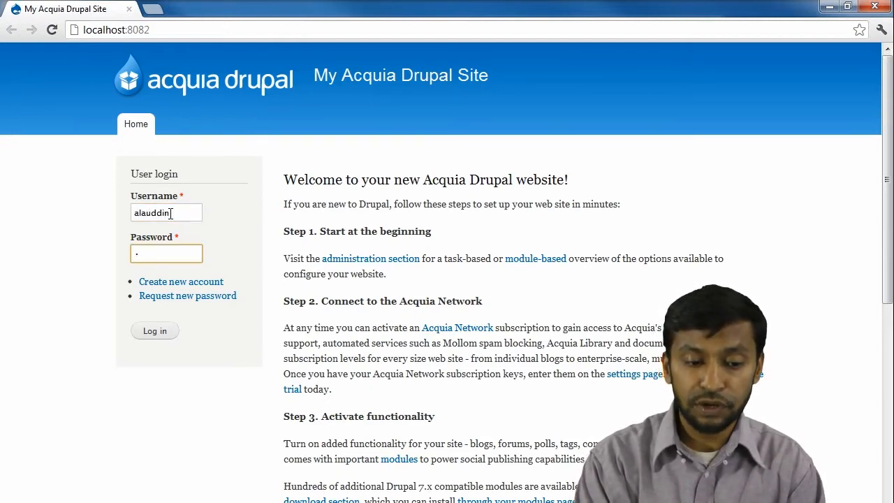
pyautogui.write('••••••••')
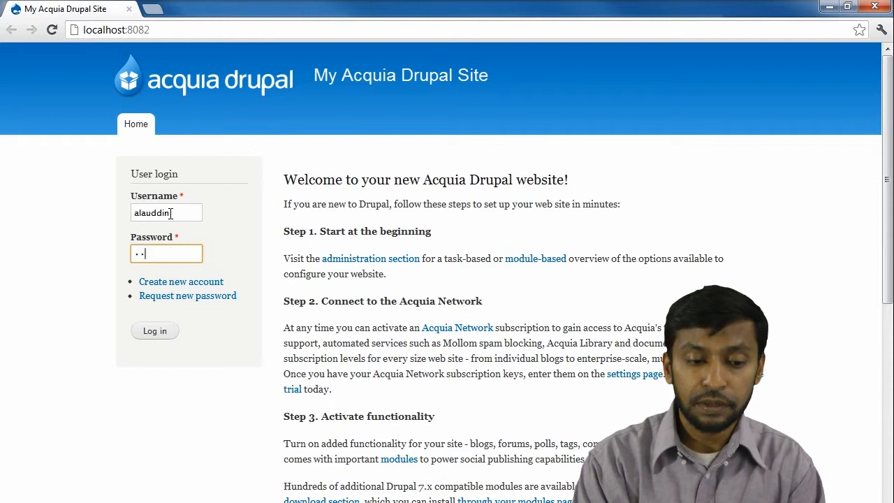
pyautogui.press('Return')
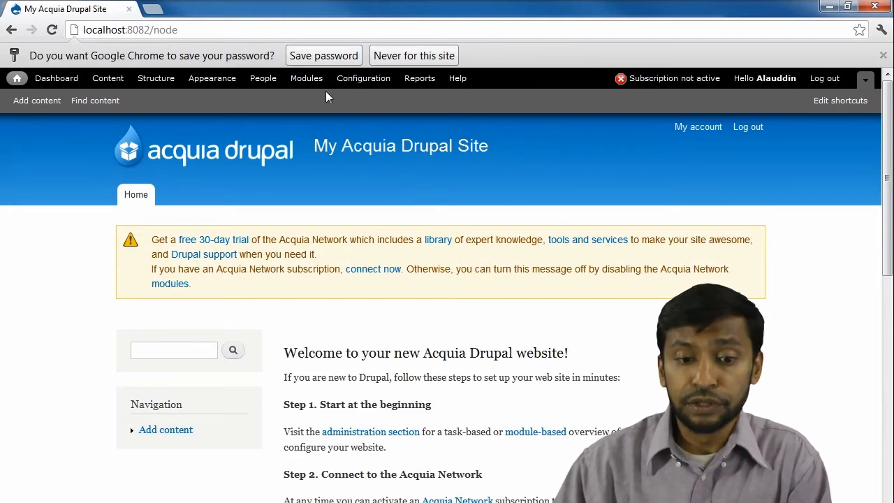
pyautogui.click(406, 60)
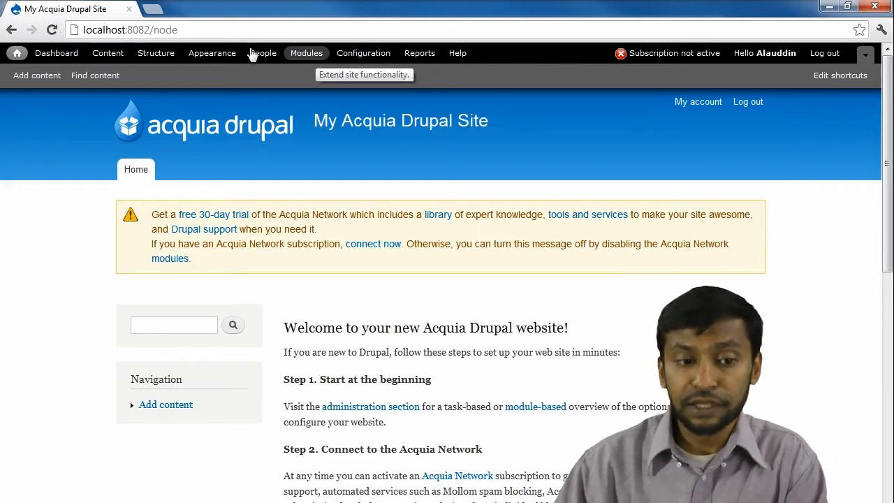
pyautogui.click(829, 6)
# Bring Firefox forward, scroll to the top, and open the Drupal Homepage tab.
pyautogui.click(72, 155)
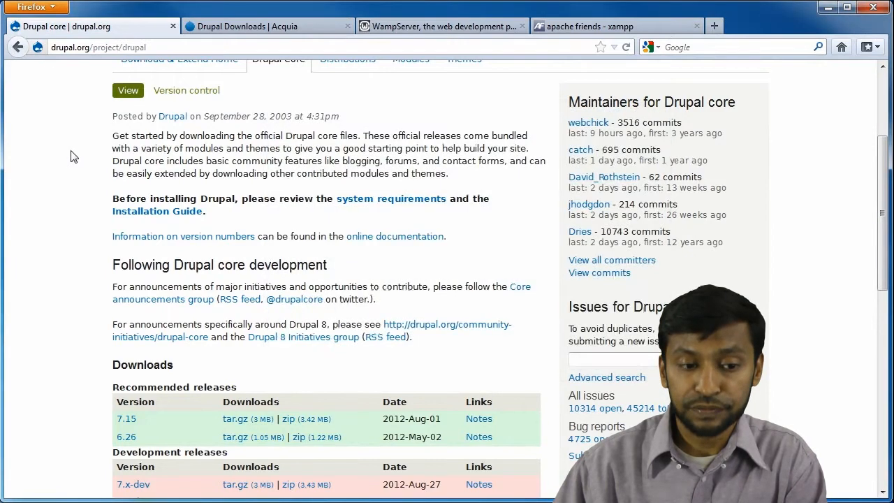
pyautogui.scroll(4, 72, 156)
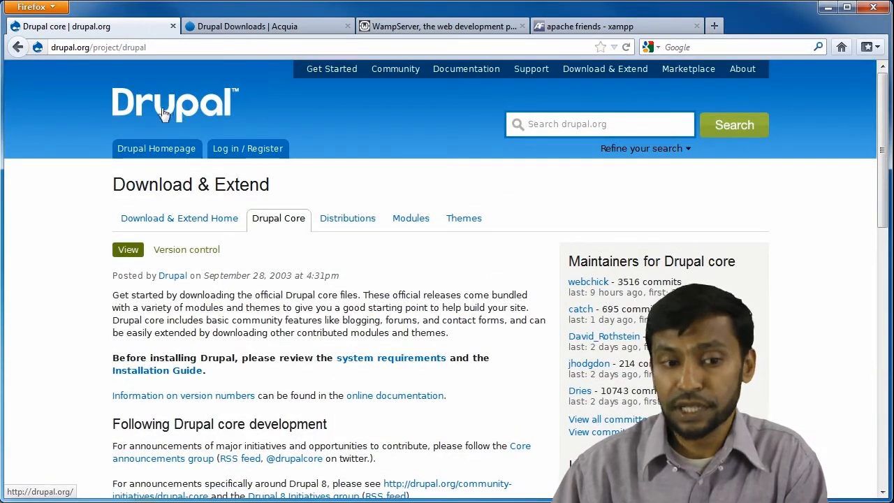
pyautogui.click(165, 158)
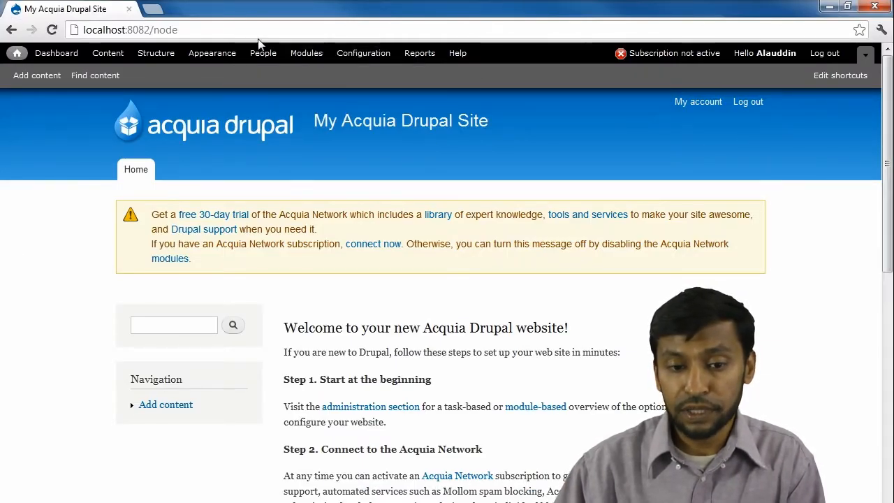
# Scroll through the Downloads folder to check the drupal-7.15 folder, its zip and the Acquia installer.
pyautogui.scroll(-2, 493, 273)
pyautogui.scroll(2, 493, 273)
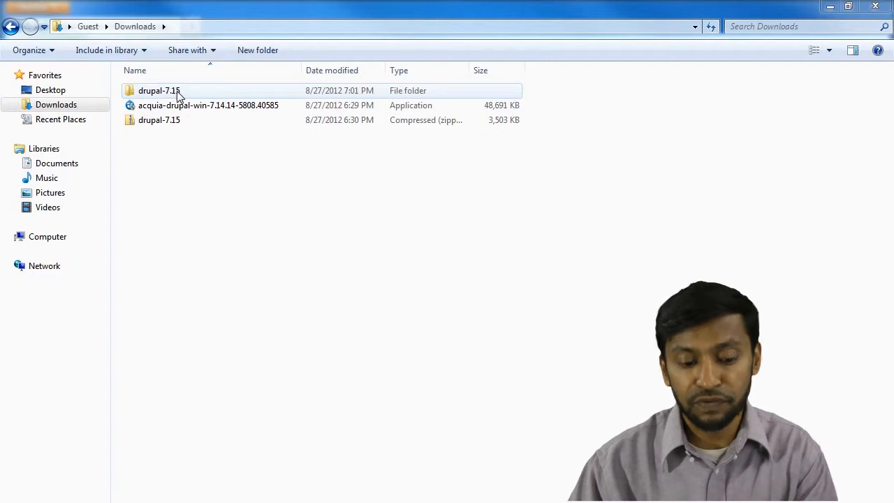
# Rename the extracted drupal-7.15 folder to 'drupal7' by trimming its version suffix.
pyautogui.click(176, 95)
pyautogui.press('F2')
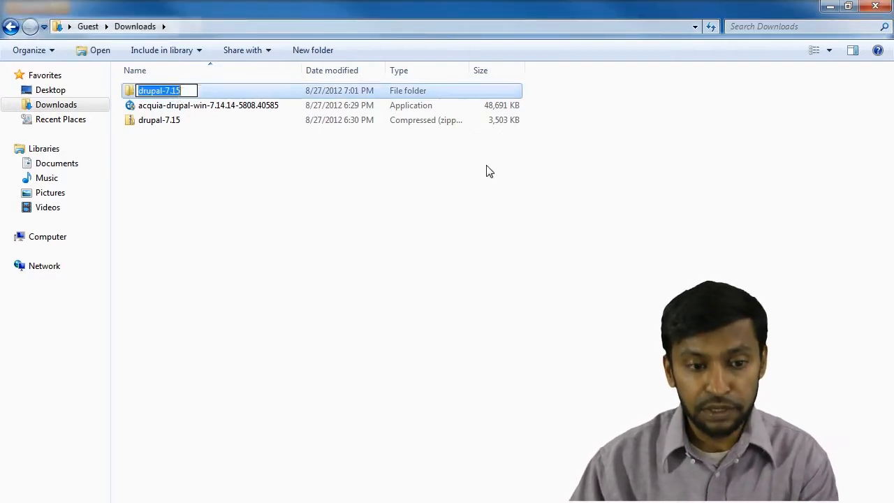
pyautogui.press('End')
pyautogui.press('BackSpace')
pyautogui.press('BackSpace')
pyautogui.press('BackSpace')
pyautogui.press('BackSpace')
pyautogui.press('BackSpace')
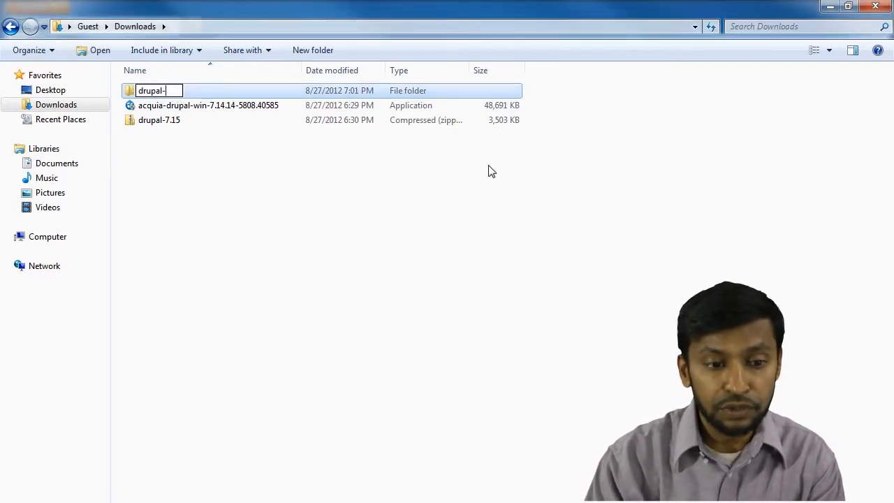
pyautogui.write('7')
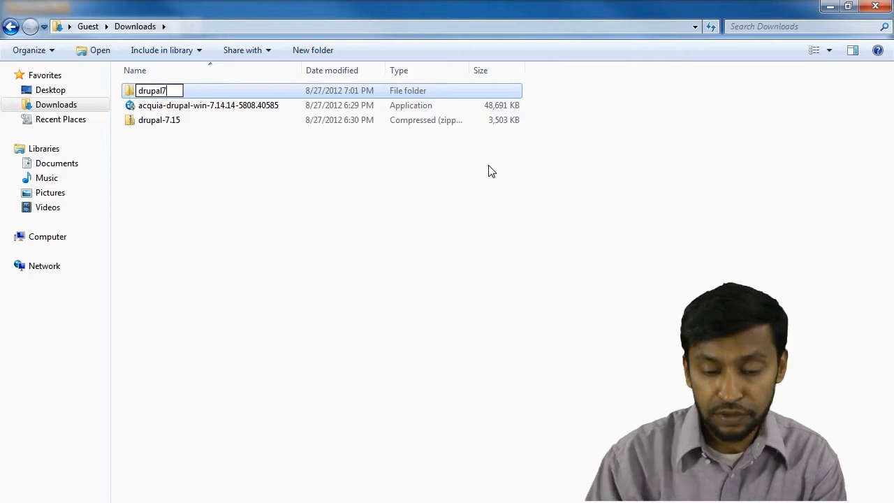
pyautogui.press('Return')
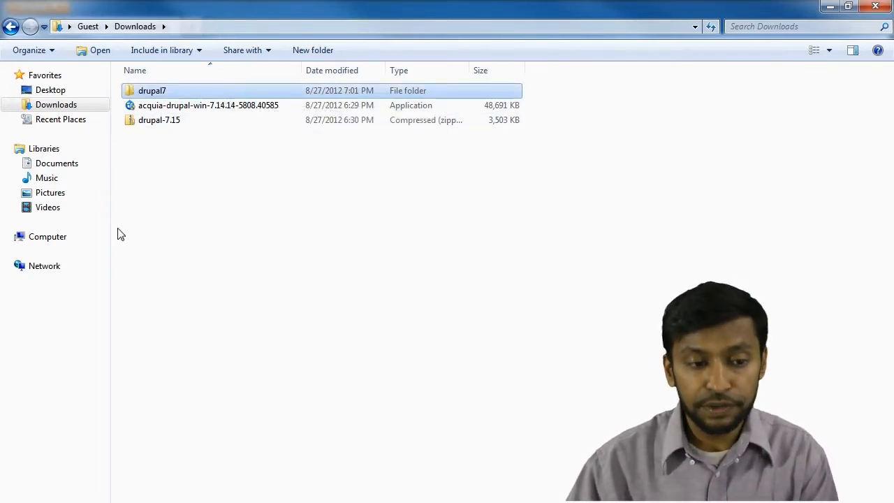
# Paste the copied drupal7 folder into the Documents library.
pyautogui.click(68, 165)
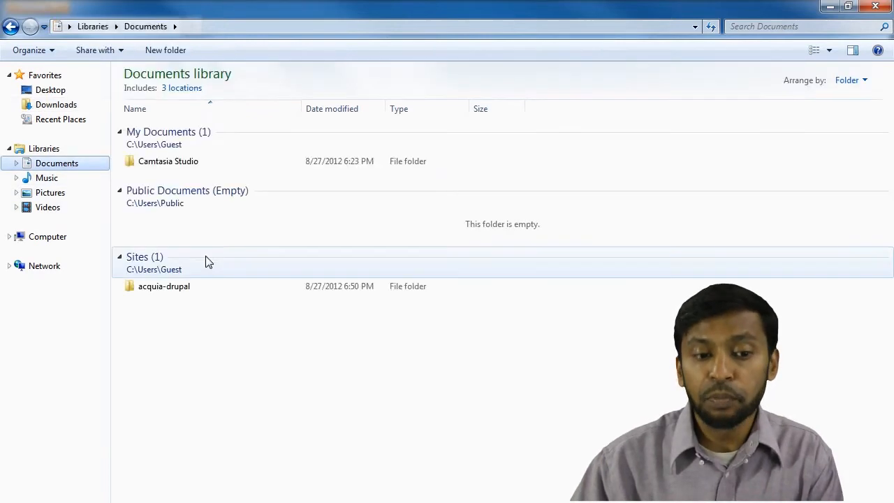
pyautogui.moveTo(199, 296)
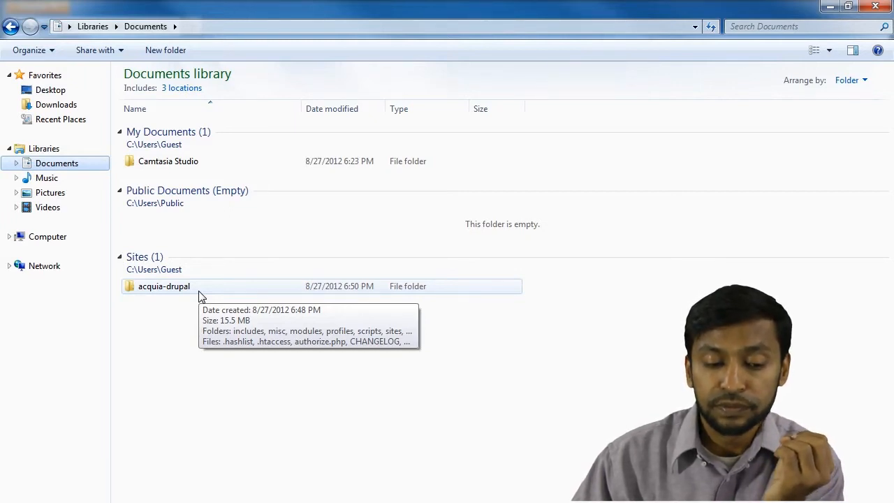
pyautogui.click(174, 317)
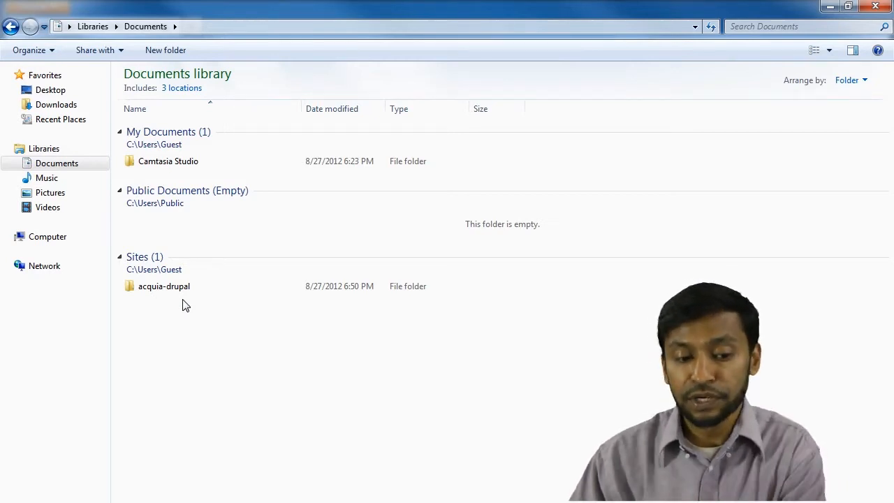
pyautogui.hotkey('ctrl', 'v')
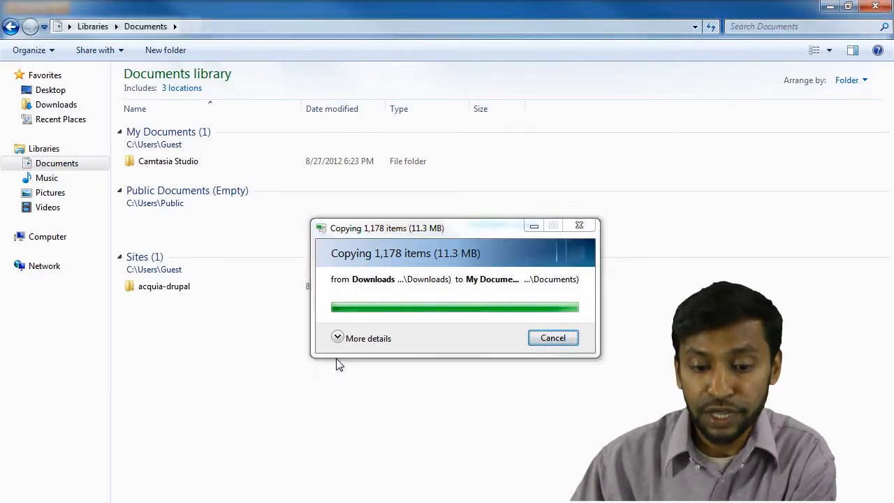
# Move drupal7 into the Sites folder beside acquia-drupal and minimize Explorer.
pyautogui.moveTo(184, 179); pyautogui.dragTo(186, 356)
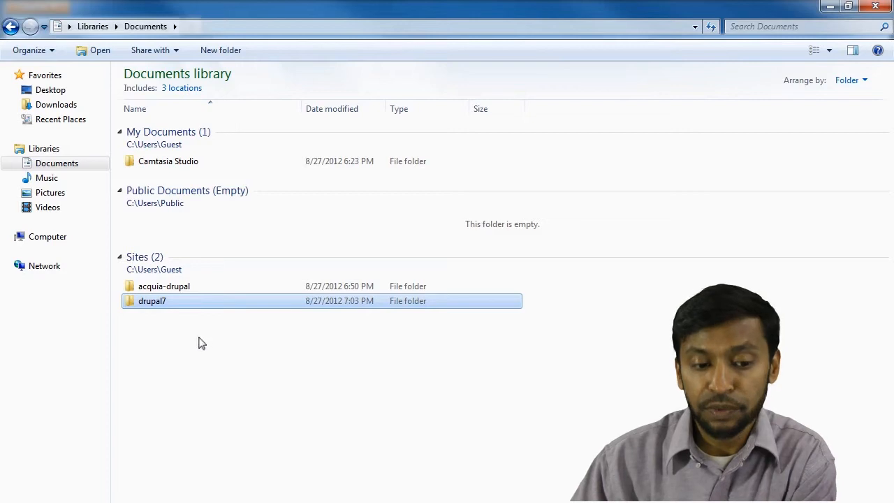
pyautogui.click(198, 343)
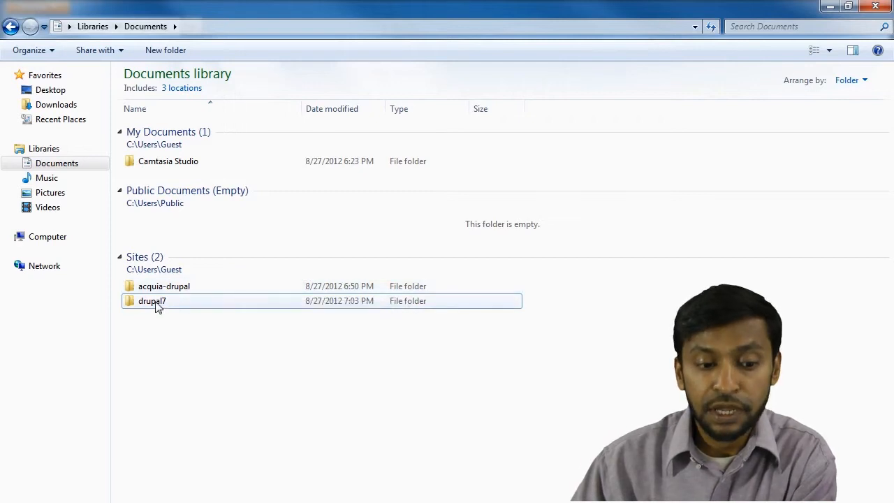
pyautogui.moveTo(147, 311)
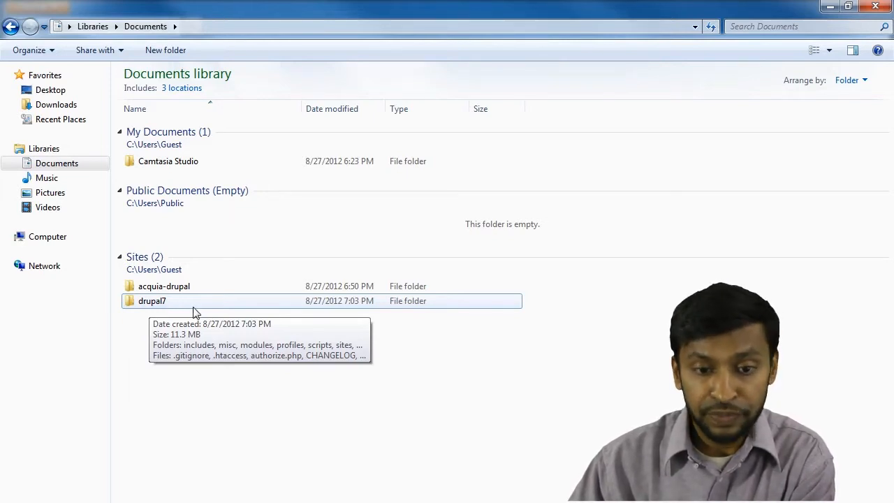
pyautogui.click(831, 7)
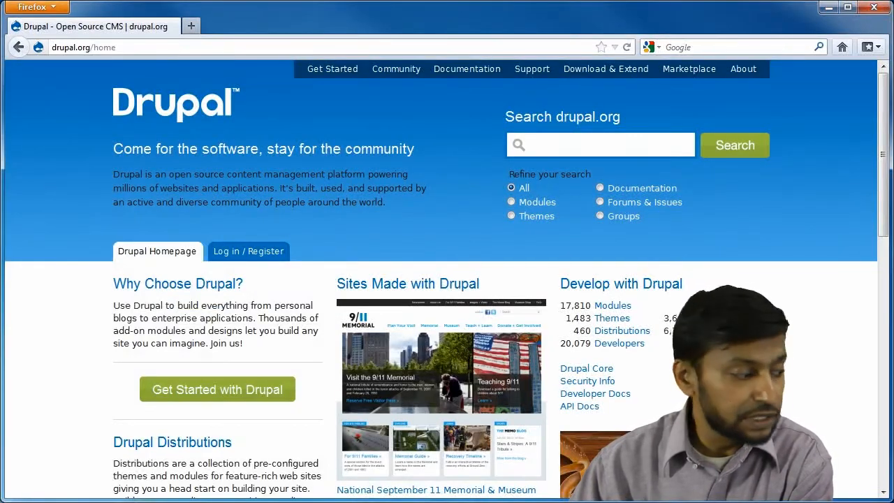
# Switch to the Dev Desktop control panel and start Import site from its Sites settings.
pyautogui.hotkey('alt', 'Tab')
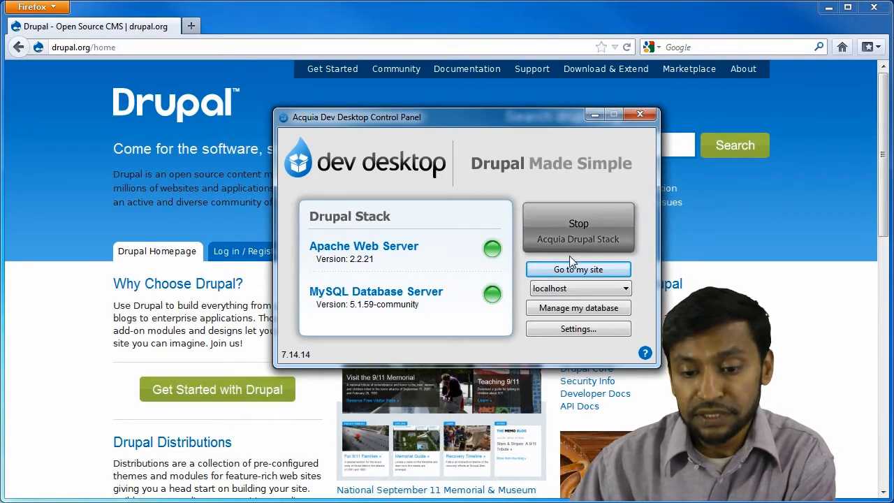
pyautogui.click(594, 328)
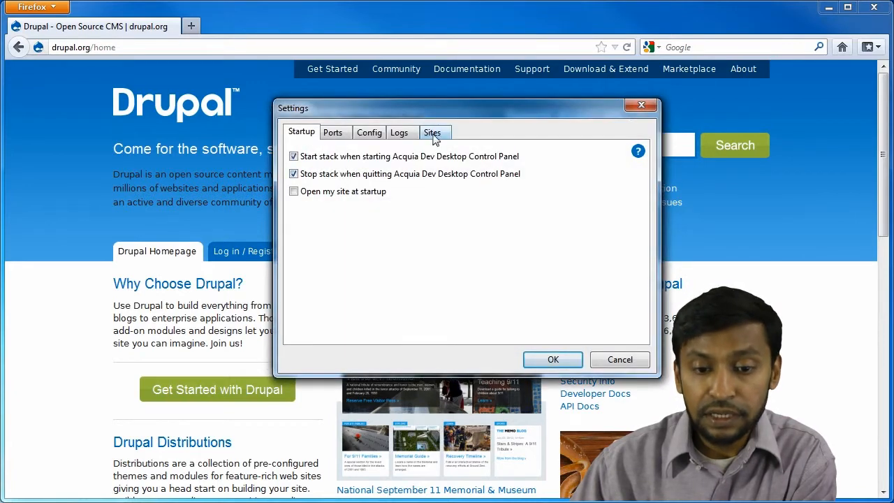
pyautogui.click(432, 134)
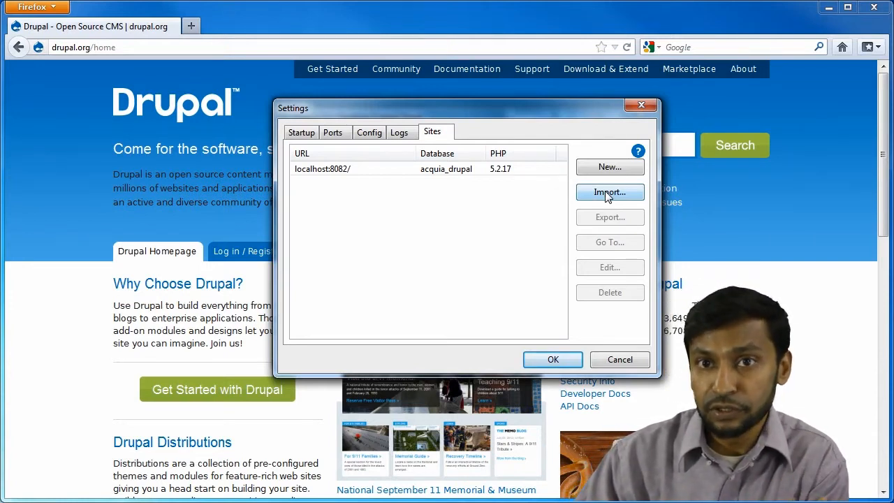
pyautogui.click(607, 194)
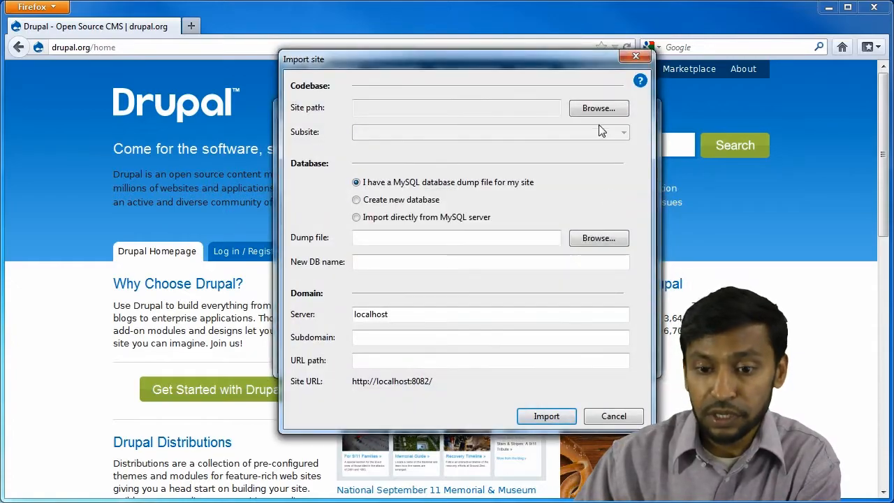
# Browse to the drupal7 folder under Sites and confirm it as the site path.
pyautogui.click(599, 110)
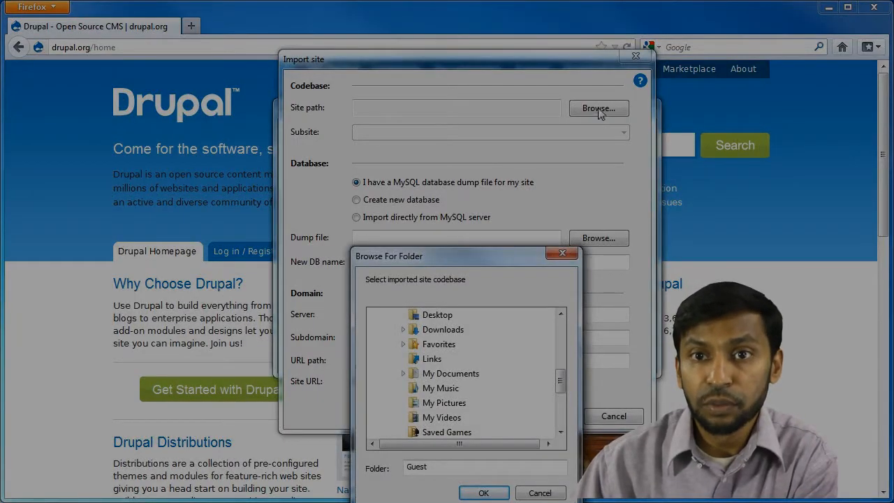
pyautogui.click(453, 375)
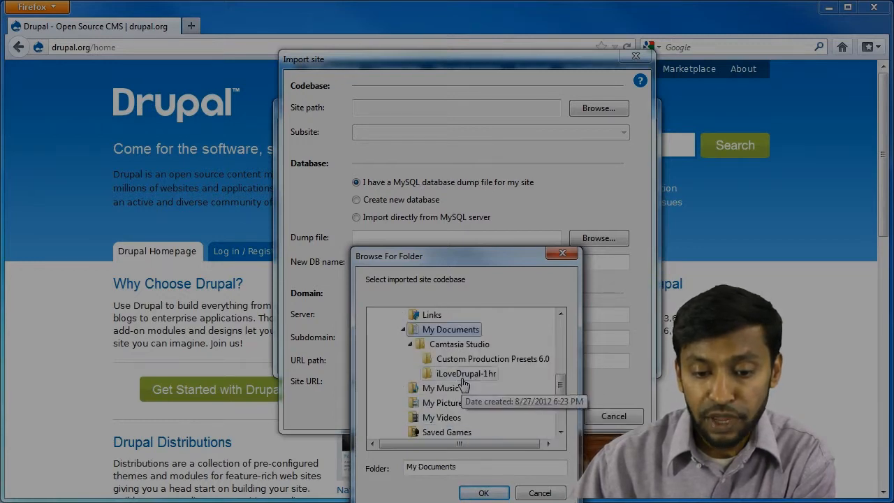
pyautogui.click(403, 330)
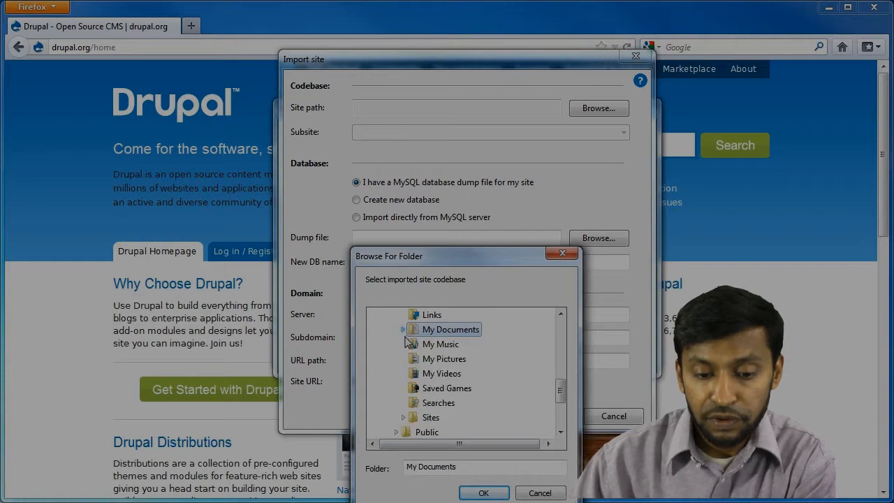
pyautogui.click(403, 417)
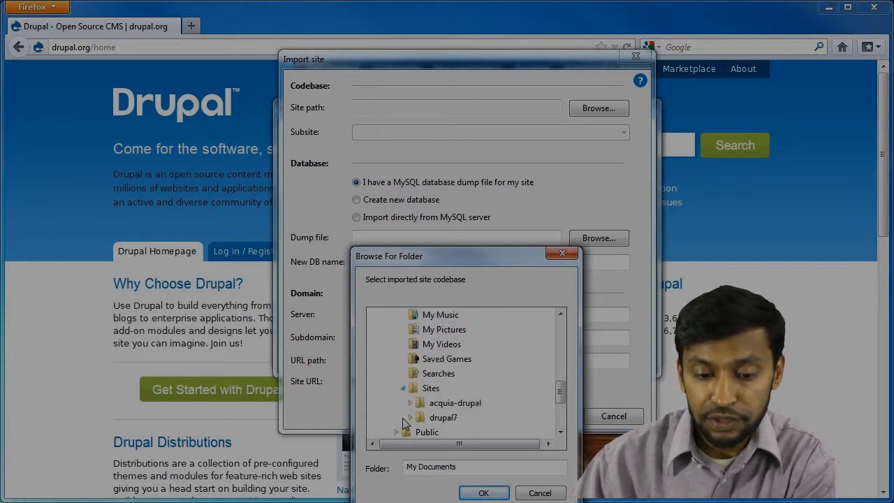
pyautogui.doubleClick(447, 417)
pyautogui.click(483, 493)
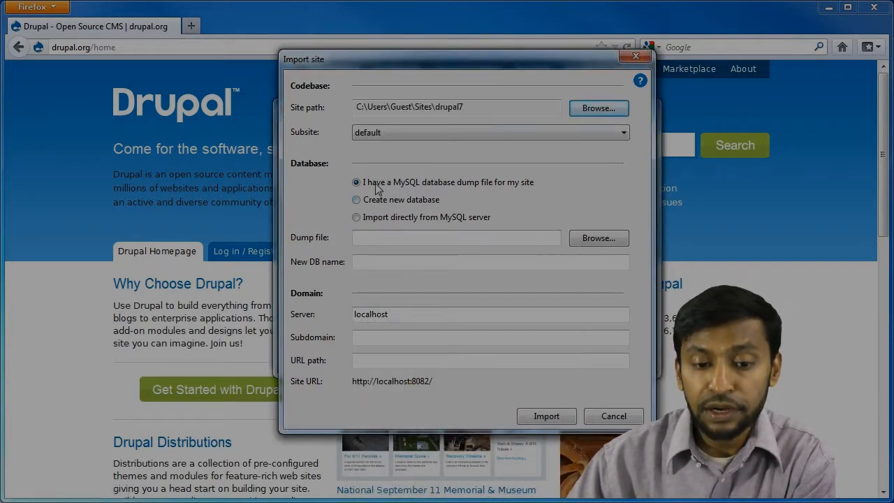
# Import drupal7 with a new database, using 'mysite' as both subdomain and database name.
pyautogui.click(410, 203)
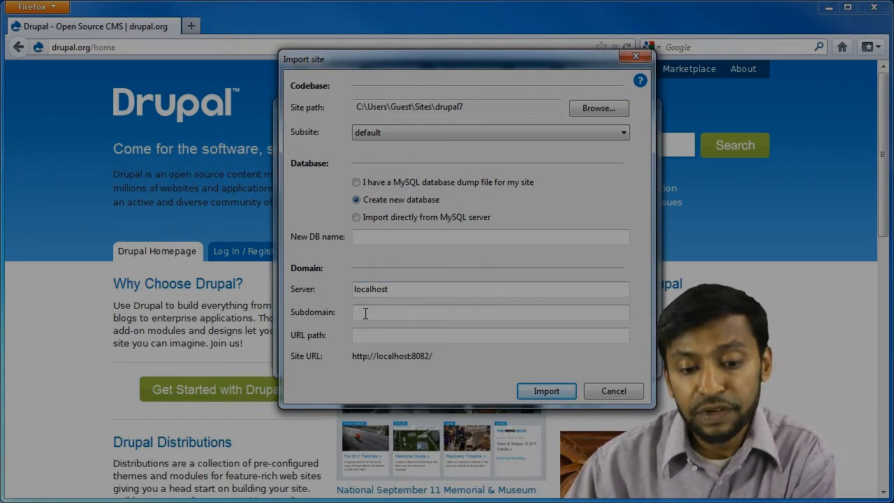
pyautogui.click(364, 314)
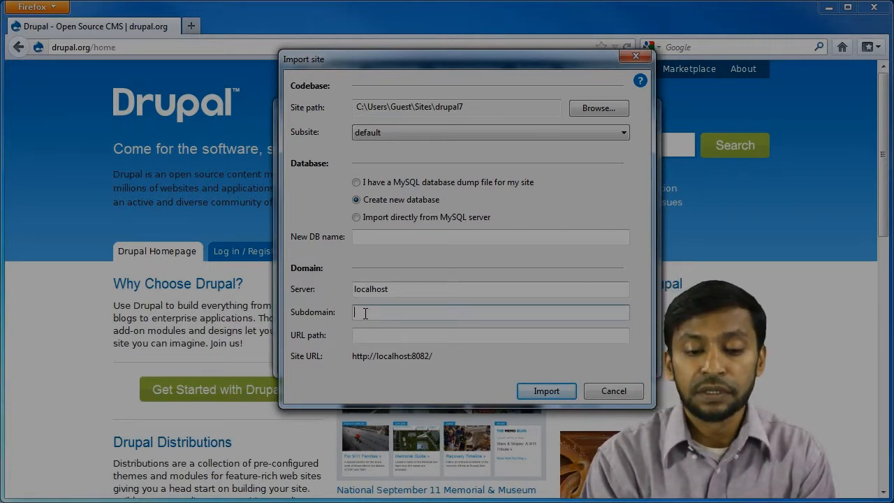
pyautogui.write('mysite')
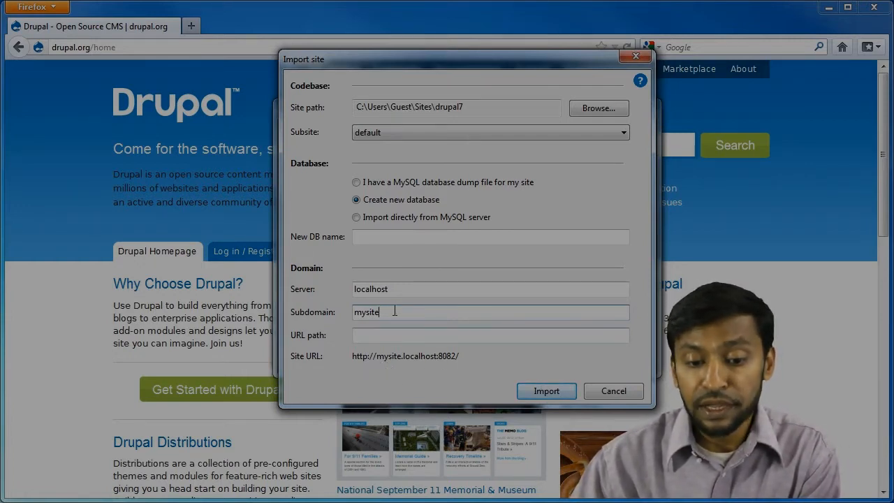
pyautogui.click(548, 392)
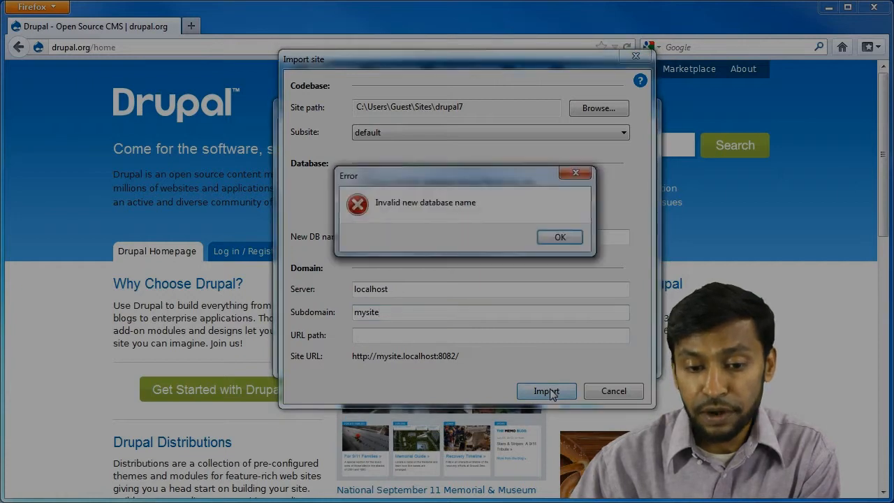
pyautogui.click(559, 238)
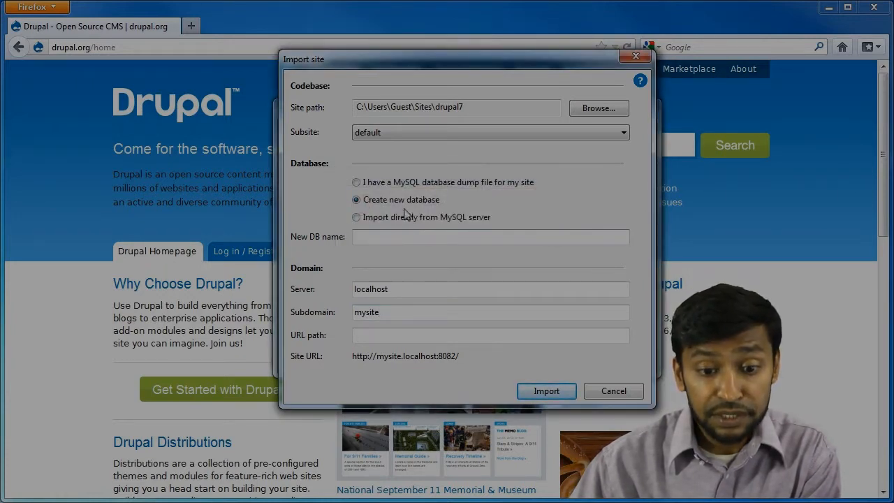
pyautogui.click(400, 242)
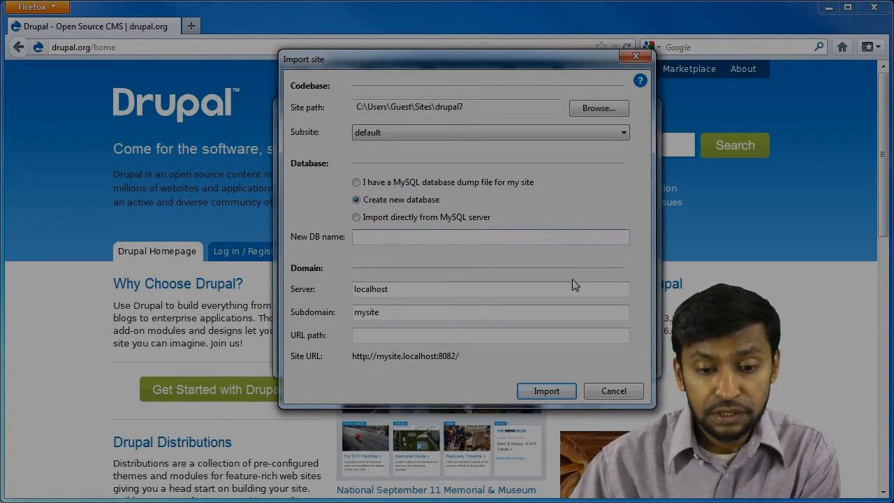
pyautogui.write('mysite')
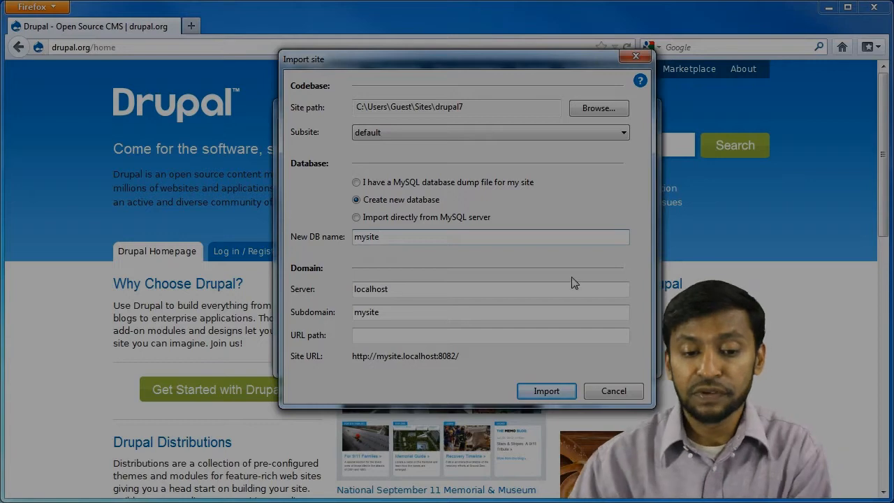
pyautogui.click(551, 395)
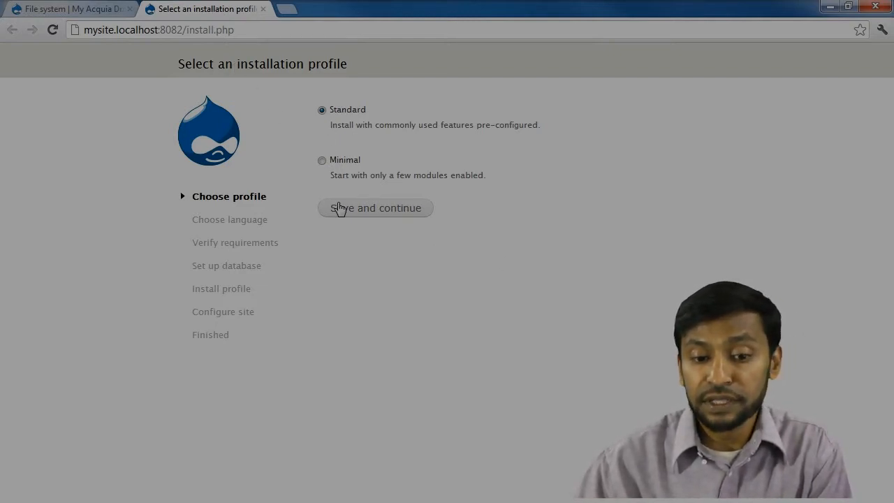
# Continue the installer with the Standard profile and English language.
pyautogui.click(345, 211)
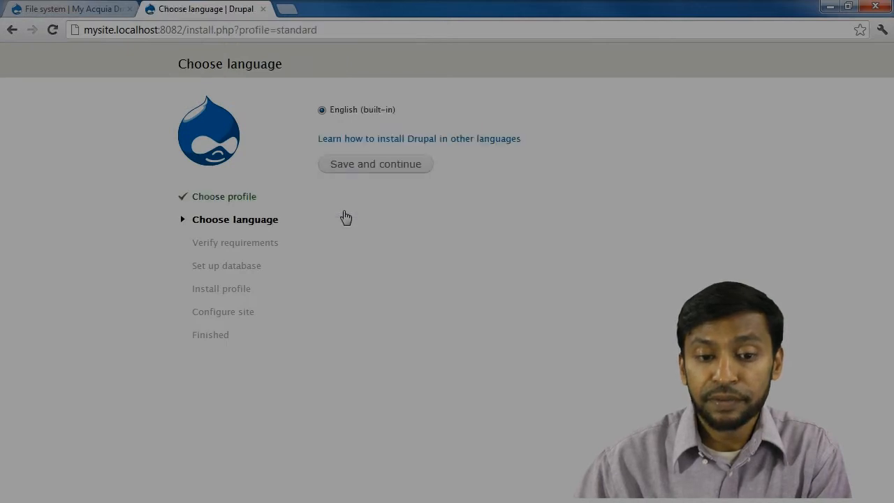
pyautogui.click(345, 173)
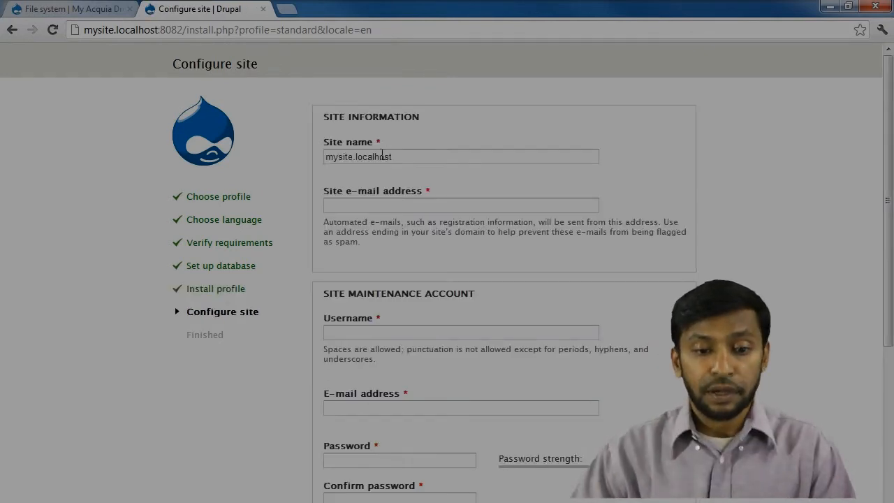
# Enter the site e-mail address and the maintenance account username.
pyautogui.click(401, 156)
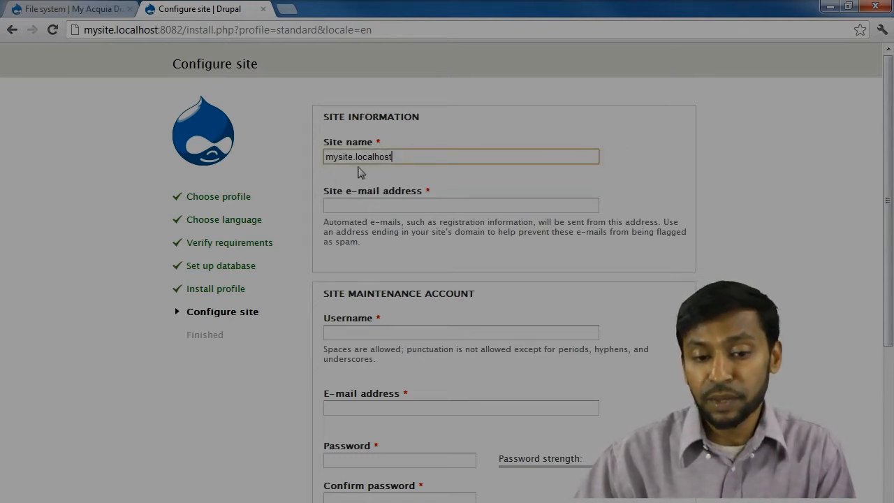
pyautogui.click(382, 204)
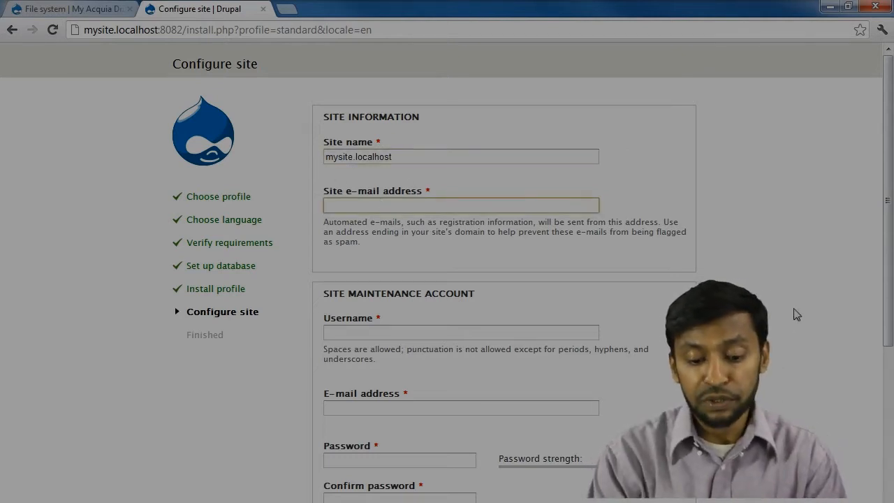
pyautogui.write('admin@admin.com')
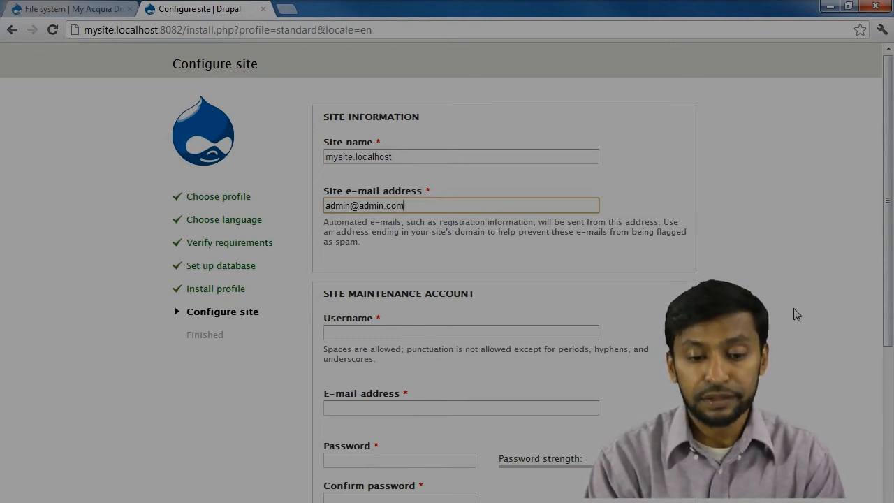
pyautogui.press('Tab')
pyautogui.write('admin')
pyautogui.press('Tab')
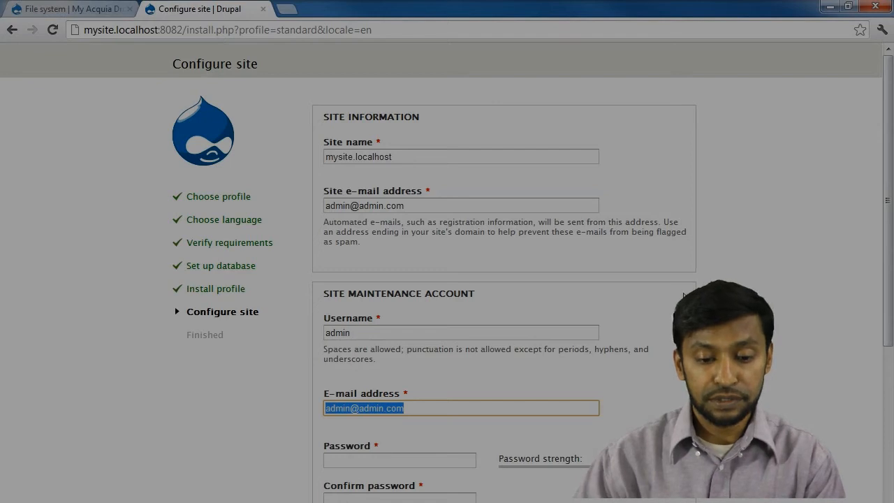
# Set and confirm the account password, then submit the configuration form.
pyautogui.scroll(-3, 531, 321)
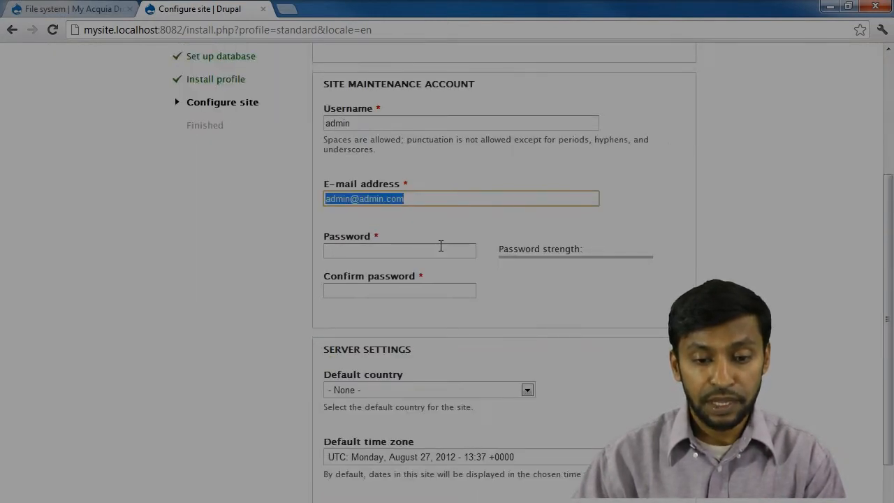
pyautogui.click(441, 246)
pyautogui.write('a••••••')
pyautogui.press('BackSpace')
pyautogui.press('BackSpace')
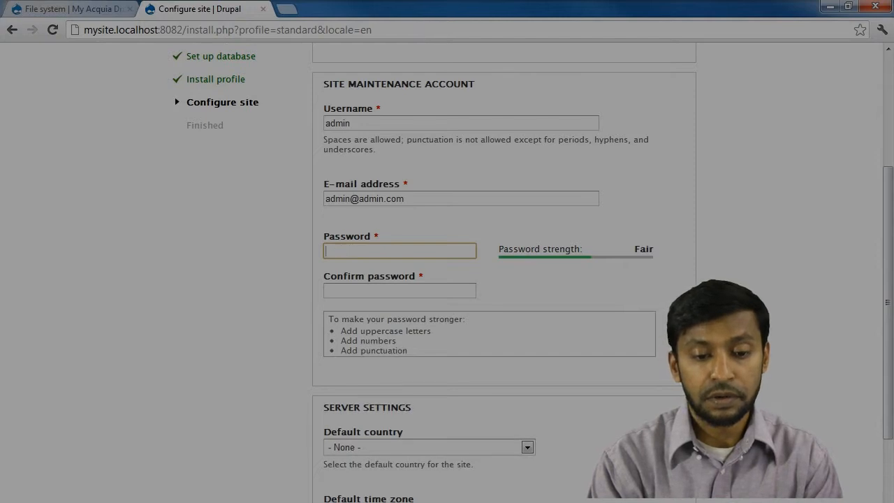
pyautogui.write('••••••••')
pyautogui.press('Tab')
pyautogui.write('••••••••')
pyautogui.press('Tab')
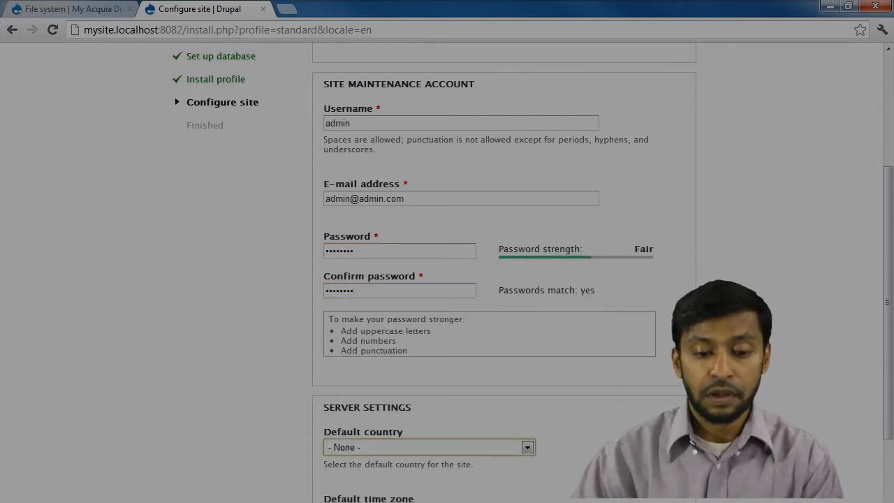
pyautogui.scroll(-3, 651, 417)
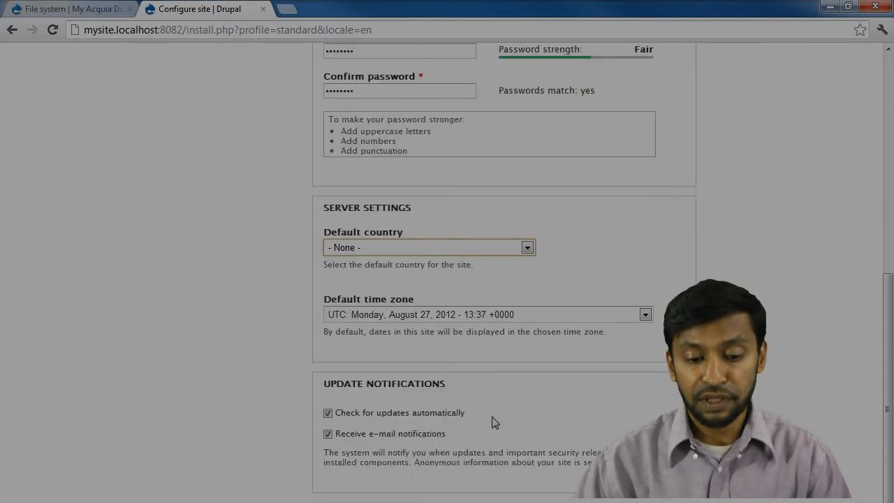
pyautogui.press('Return')
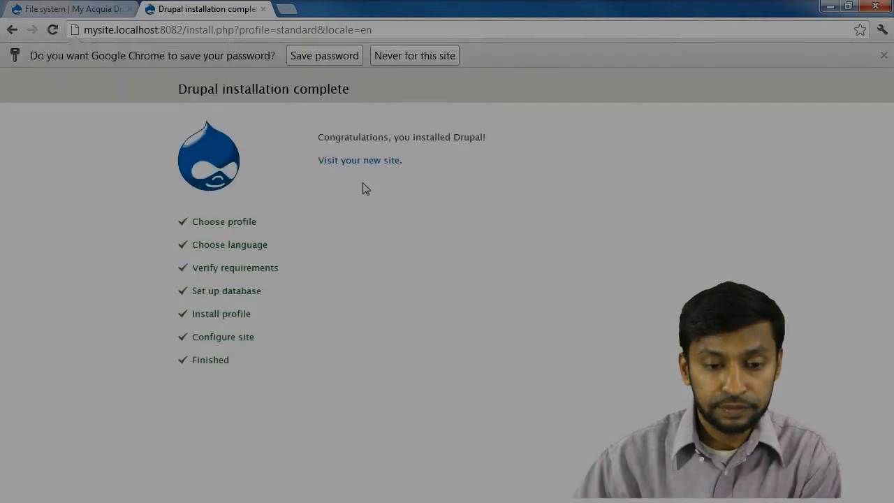
# Open the new mysite.localhost site, then return to the Acquia site's File system settings.
pyautogui.click(345, 165)
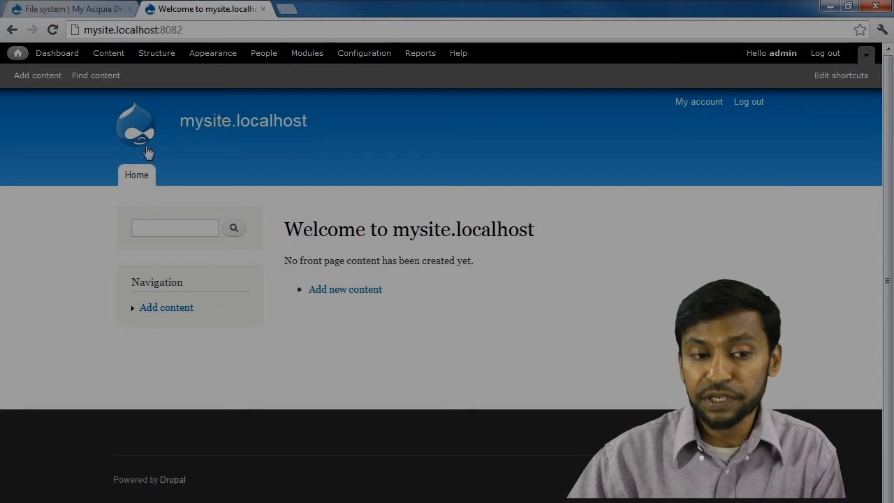
pyautogui.click(92, 9)
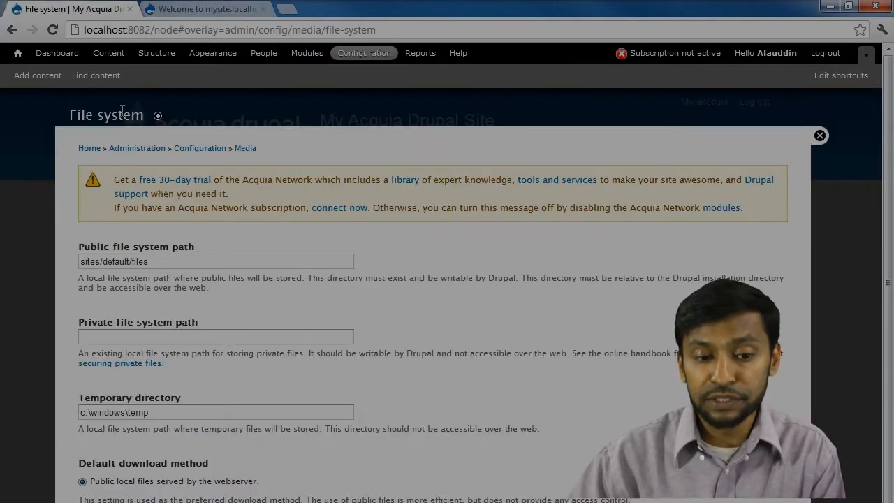
pyautogui.click(819, 136)
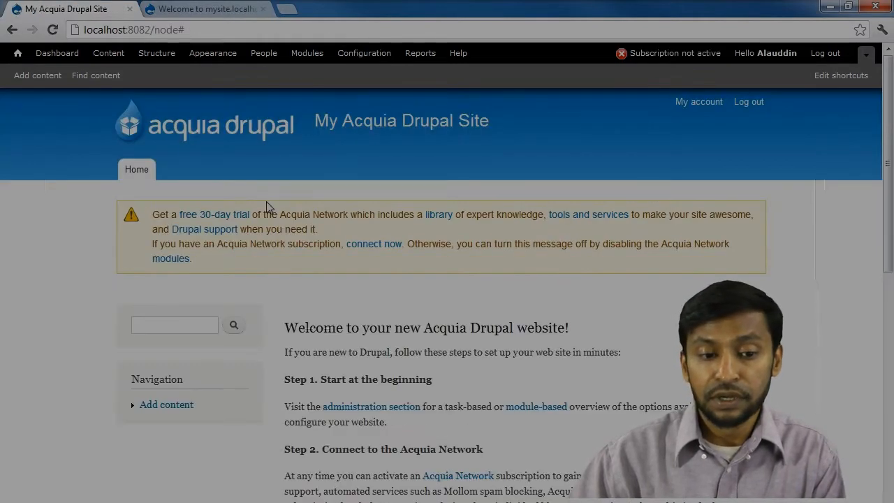
pyautogui.click(232, 13)
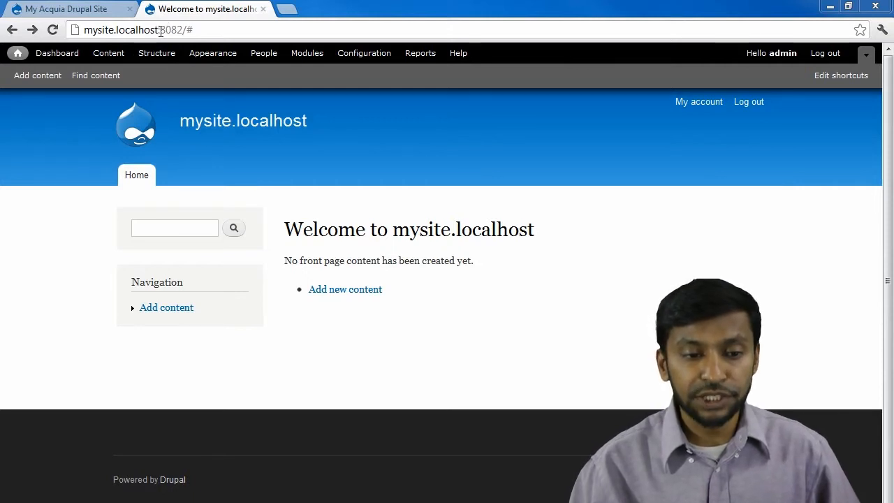
pyautogui.moveTo(161, 30); pyautogui.dragTo(201, 30)
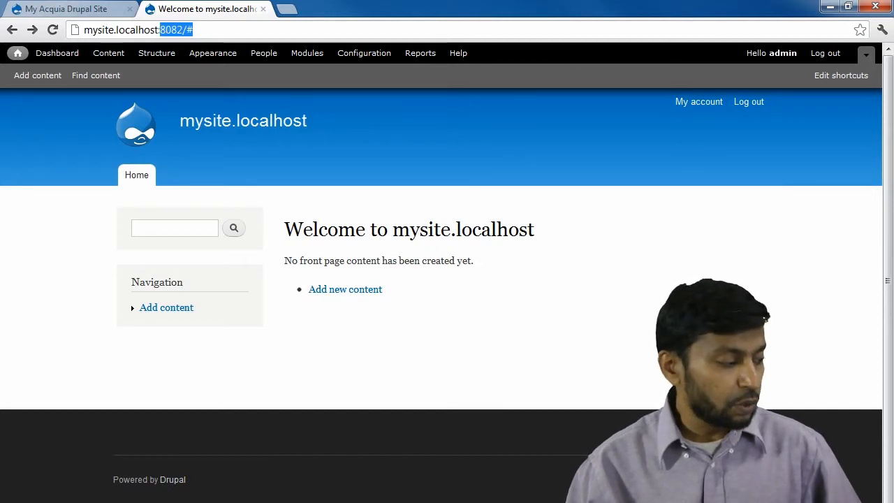
pyautogui.hotkey('alt', 'Tab')
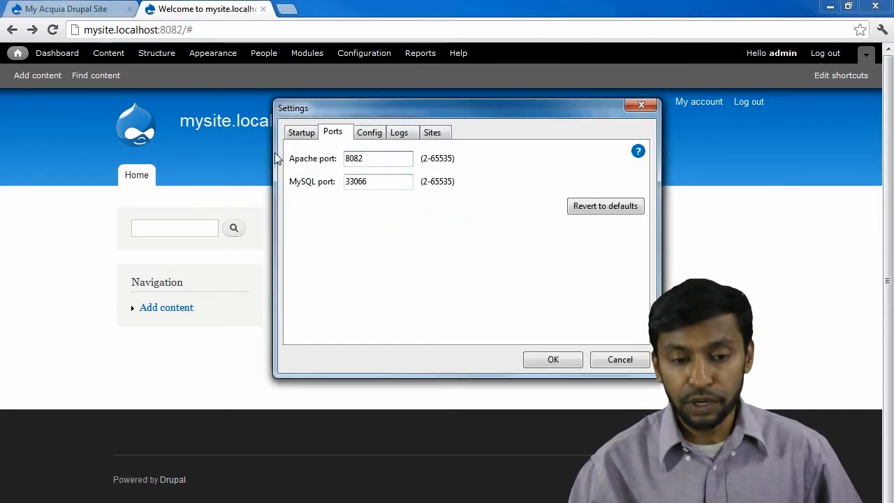
# Change the Apache port from 8082 to 80, apply it, and return to the browser.
pyautogui.click(301, 134)
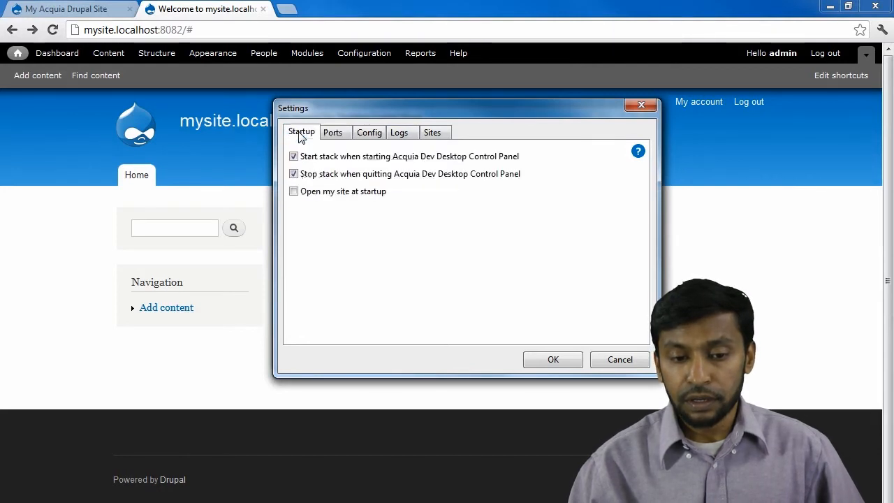
pyautogui.click(333, 134)
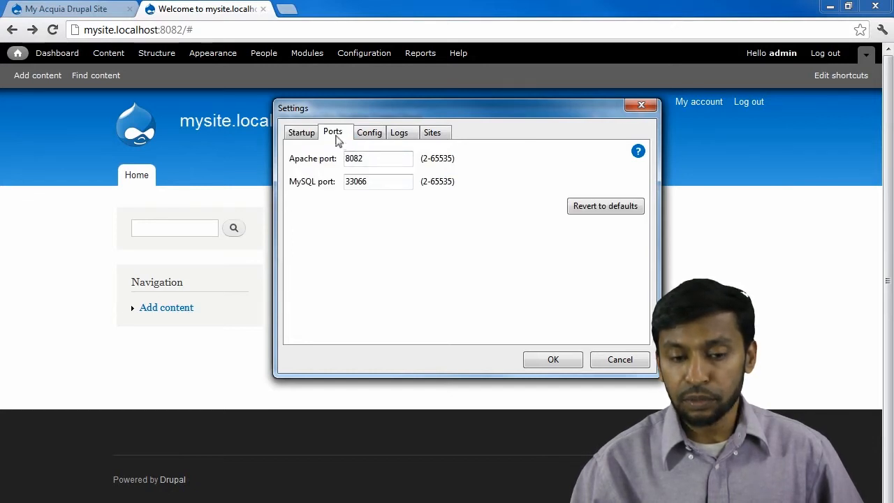
pyautogui.click(371, 162)
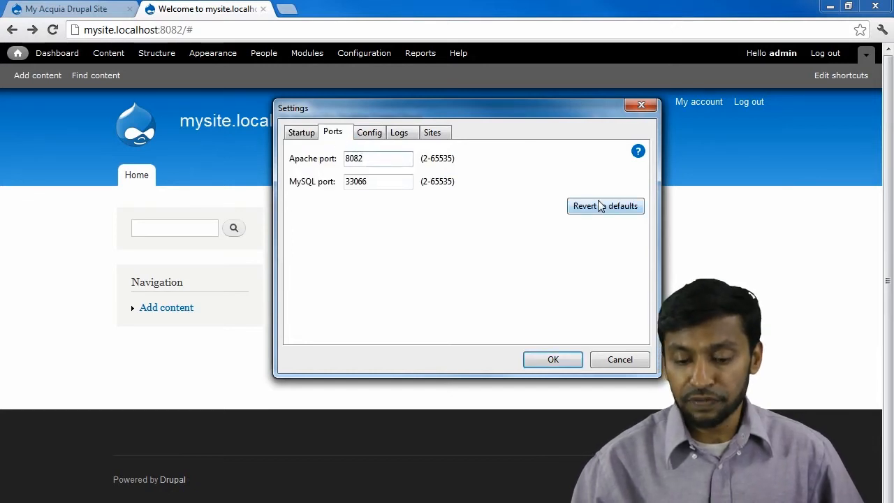
pyautogui.press('BackSpace')
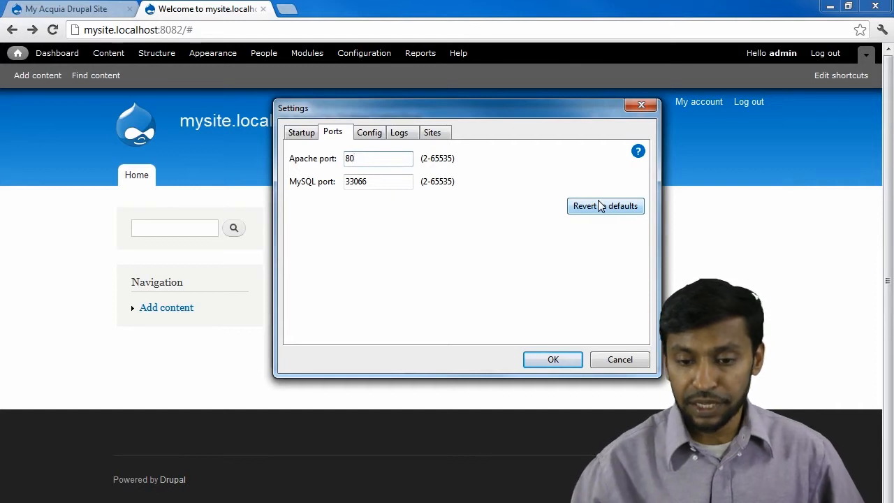
pyautogui.click(551, 362)
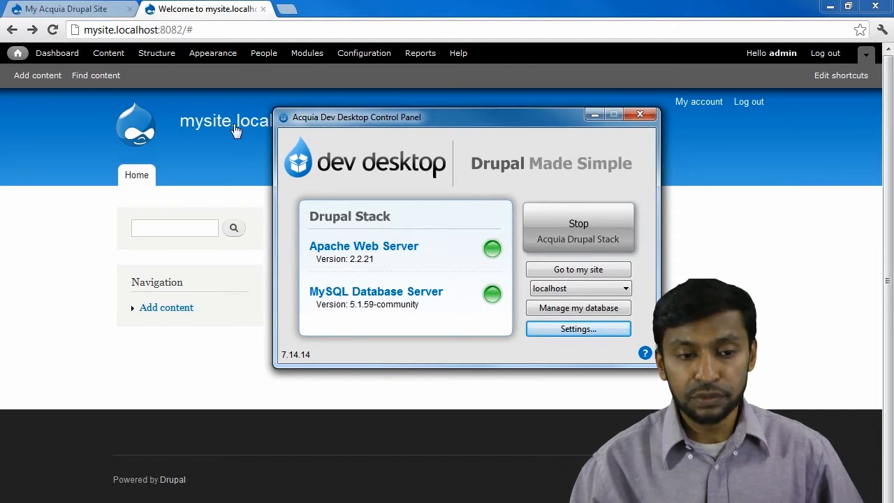
pyautogui.click(201, 29)
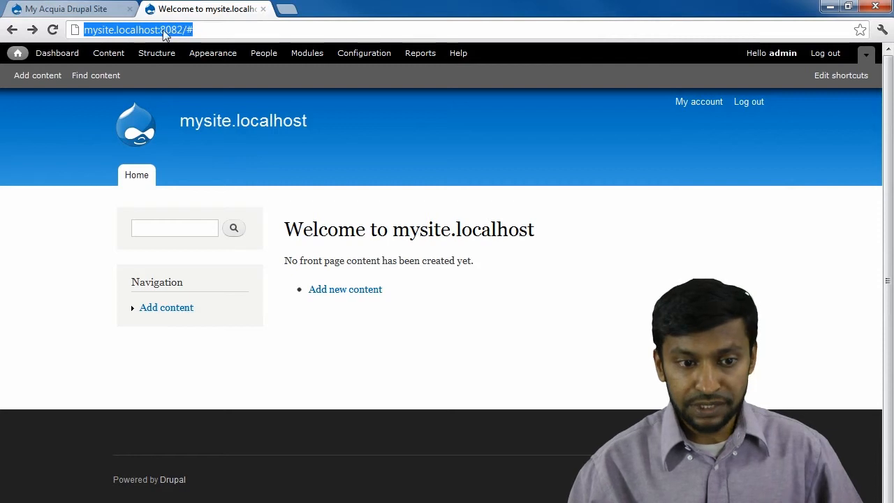
# Load the site at plain mysite.localhost by removing the :8082/# port part from the address.
pyautogui.click(53, 31)
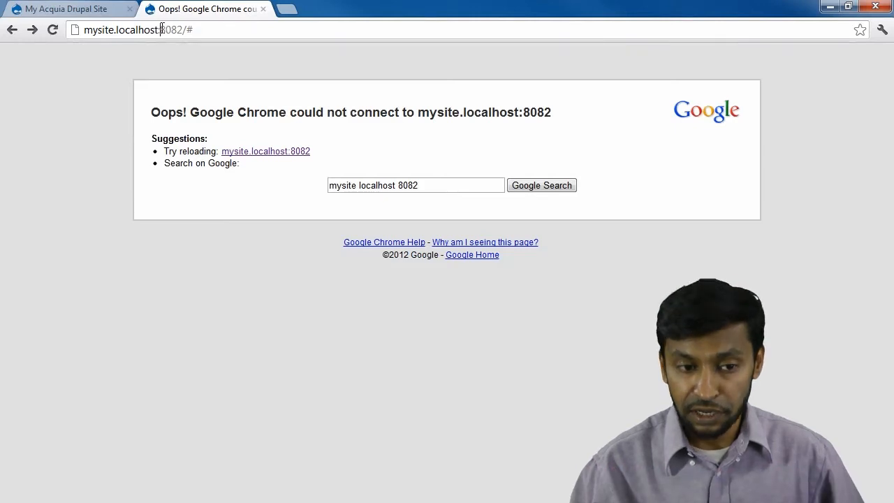
pyautogui.moveTo(162, 28); pyautogui.dragTo(319, 39)
pyautogui.press('BackSpace')
pyautogui.press('Return')
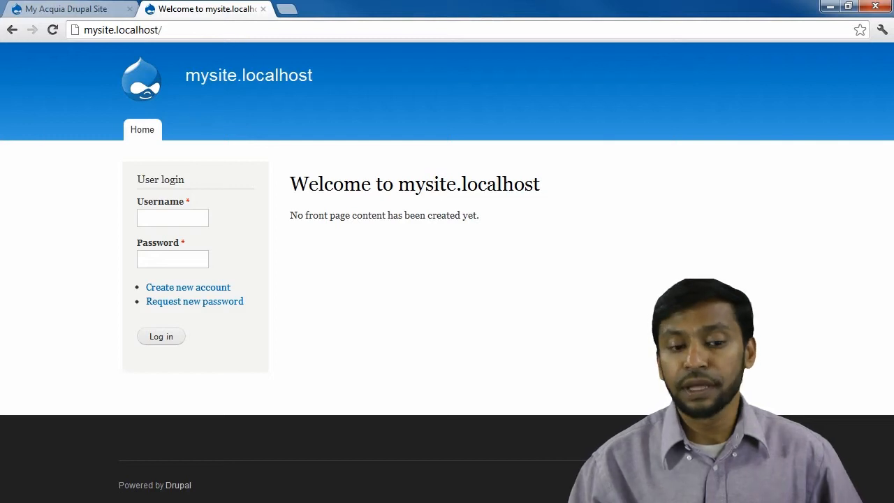
# Log in as the site administrator, let Chrome save the password, and open Add content.
pyautogui.click(172, 221)
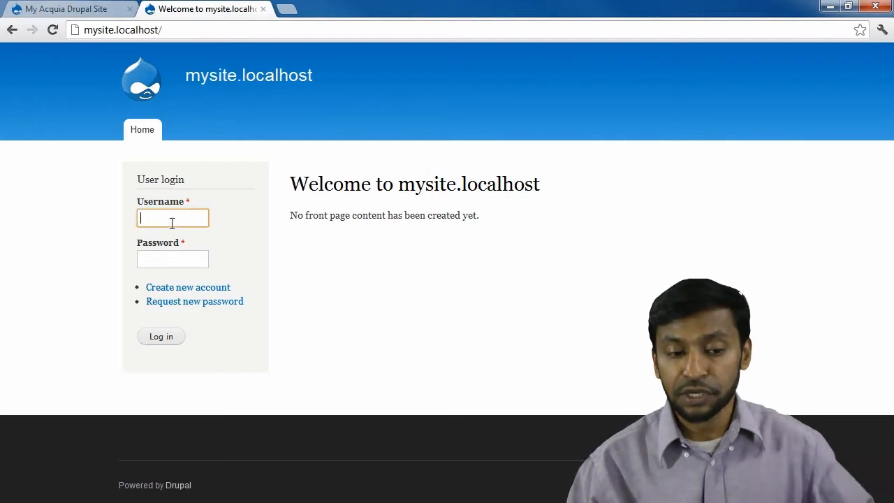
pyautogui.write('a')
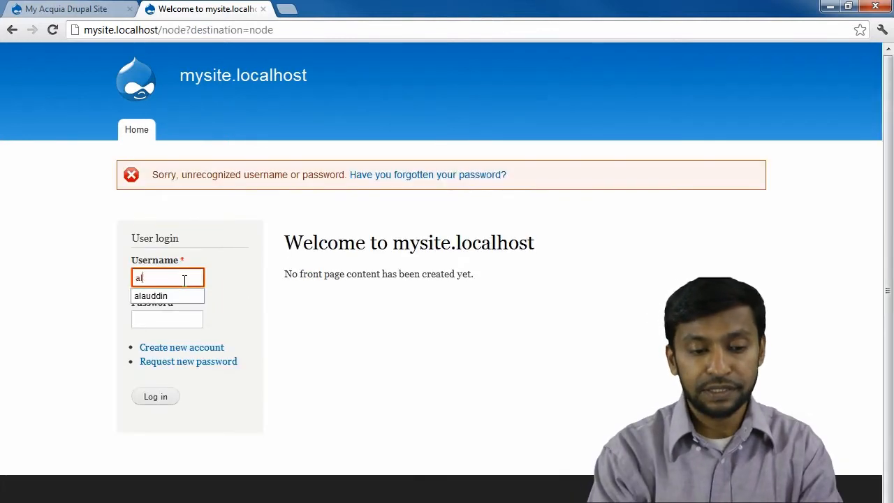
pyautogui.press('BackSpace')
pyautogui.press('BackSpace')
pyautogui.write('admin')
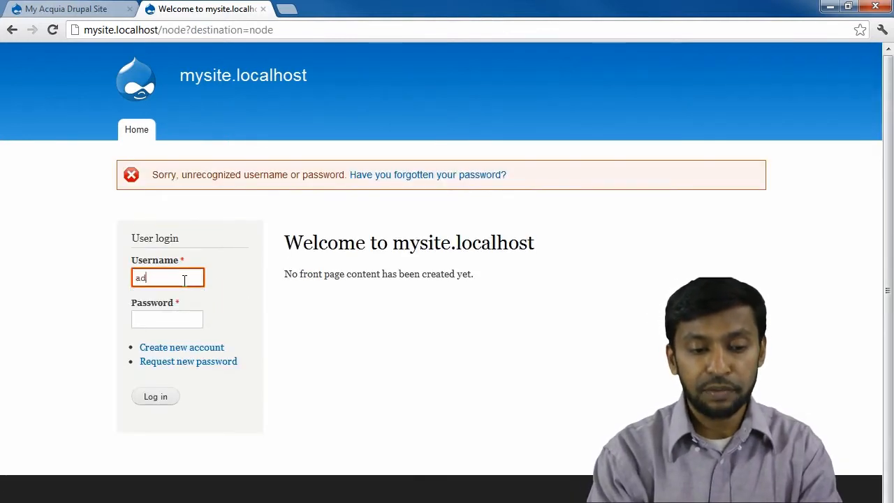
pyautogui.press('Tab')
pyautogui.write('••••••••')
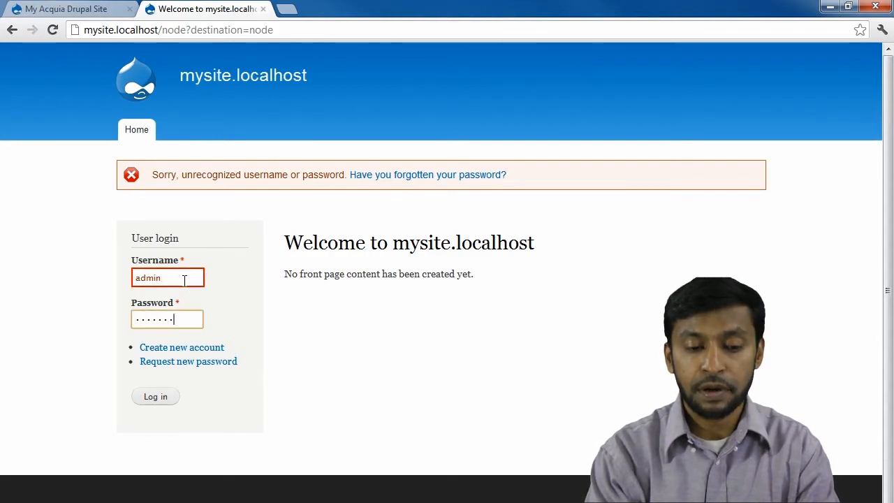
pyautogui.press('Return')
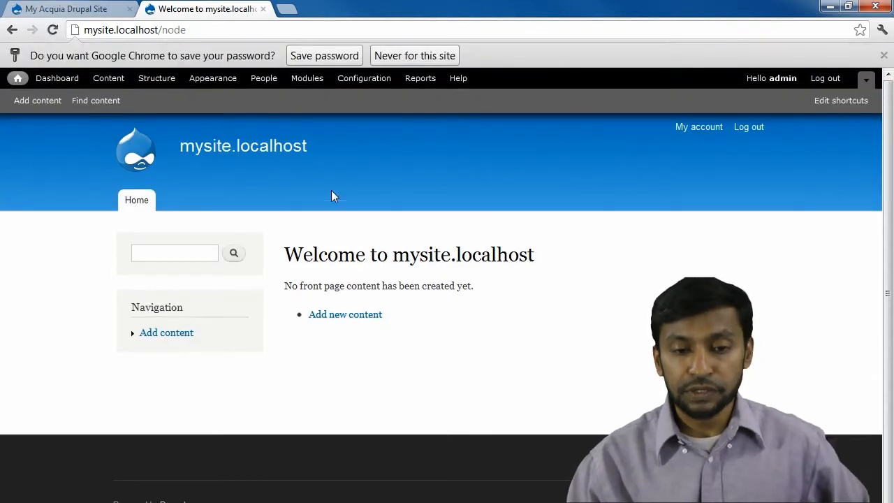
pyautogui.click(345, 56)
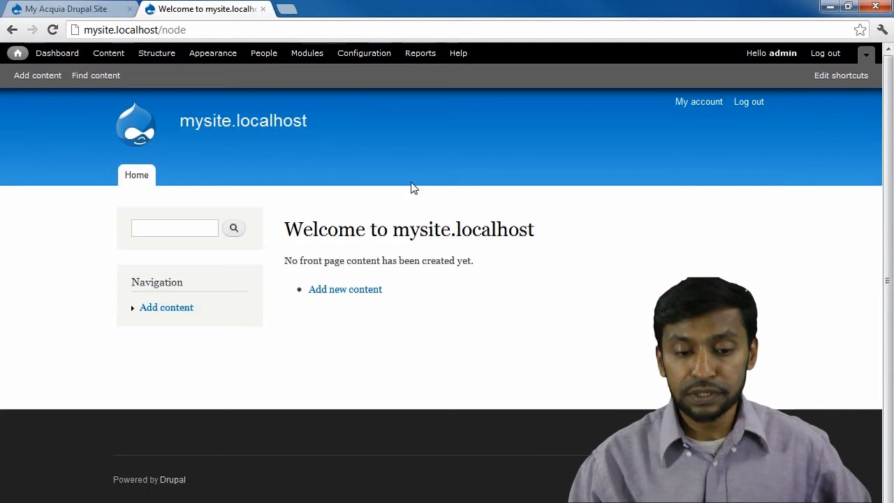
pyautogui.click(356, 296)
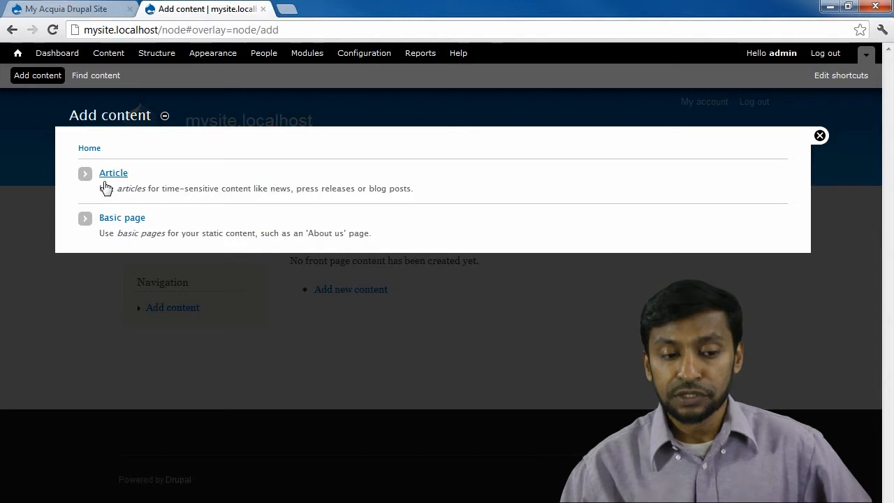
# Start an Article titled 'Welcome to iLoveDrupal' and paste the Why Choose Drupal? body text.
pyautogui.click(106, 174)
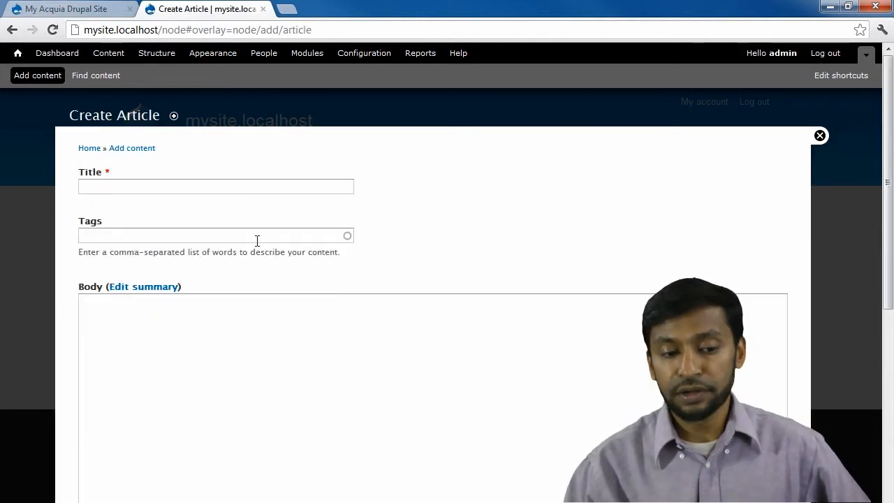
pyautogui.click(193, 186)
pyautogui.write('Welcome ')
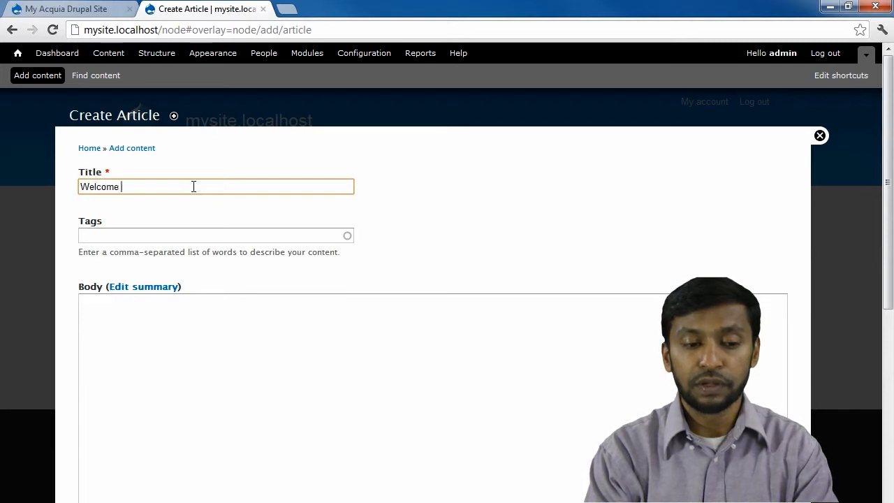
pyautogui.write('to iLoveDrupal')
pyautogui.press('Tab')
pyautogui.press('Tab')
pyautogui.click(204, 339)
pyautogui.write('Why Choose Drupal?  Use Drupal to build everything from personal blogs to enterprise applications. Thousands of add-on modules and designs let you build any site you can imagine. Join us!')
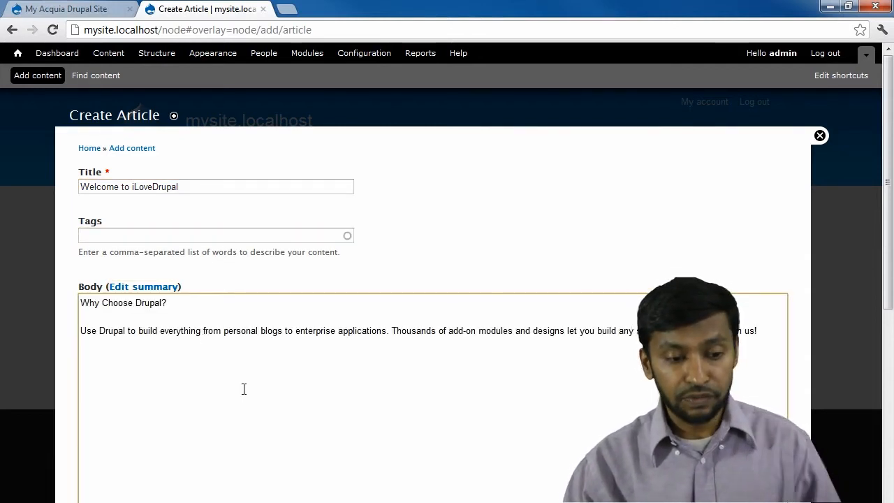
pyautogui.scroll(-3, 219, 359)
pyautogui.scroll(-1, 220, 393)
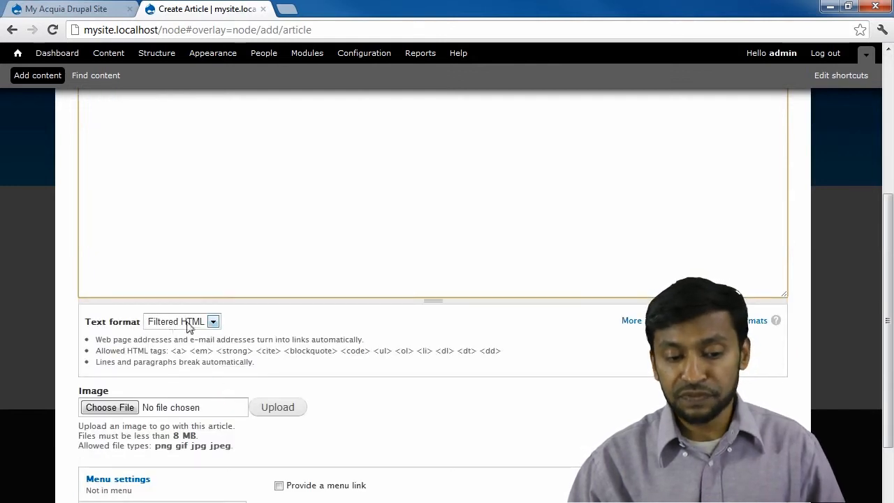
pyautogui.scroll(-2, 183, 333)
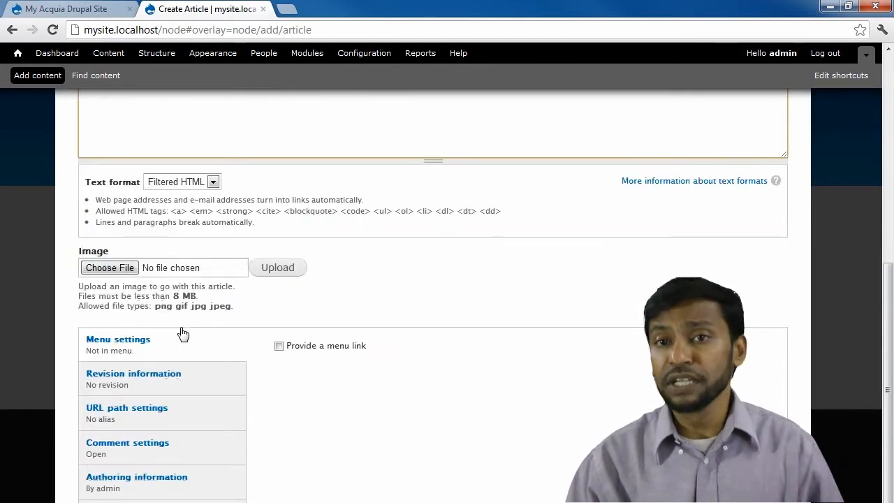
pyautogui.scroll(-1, 183, 333)
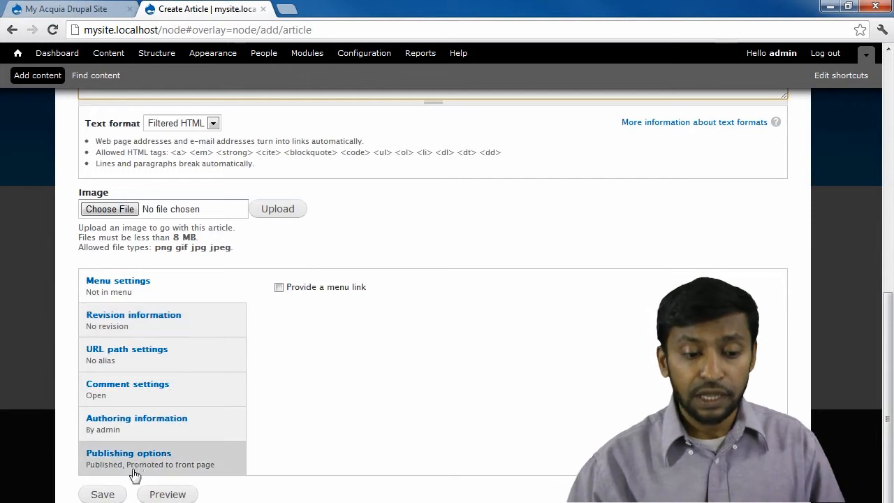
# Save the article, review it at node/1, and return to the front page.
pyautogui.click(101, 495)
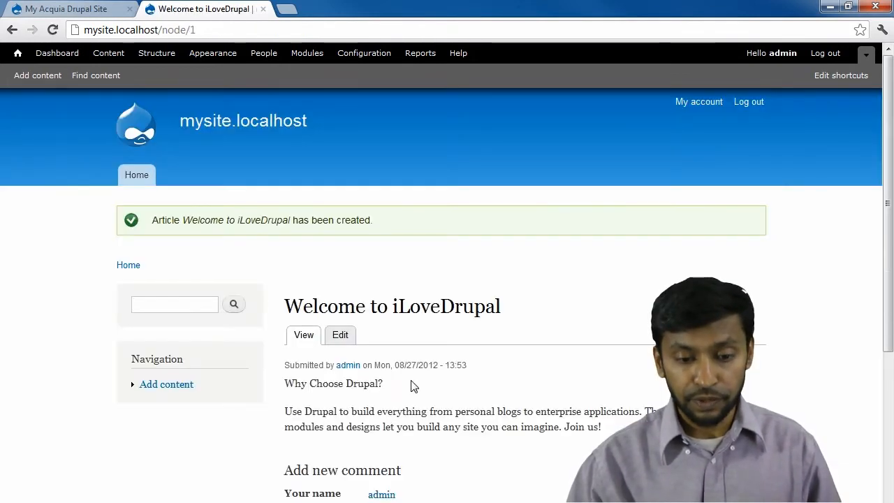
pyautogui.scroll(-2, 505, 315)
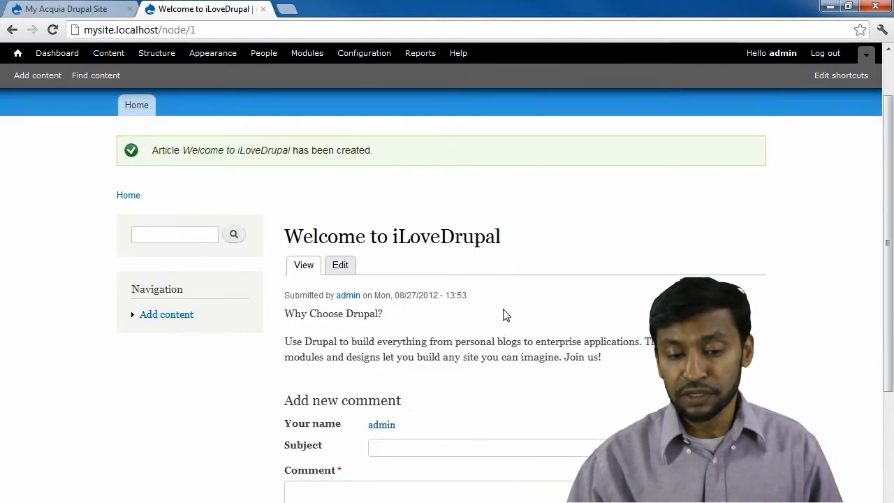
pyautogui.scroll(-3, 440, 369)
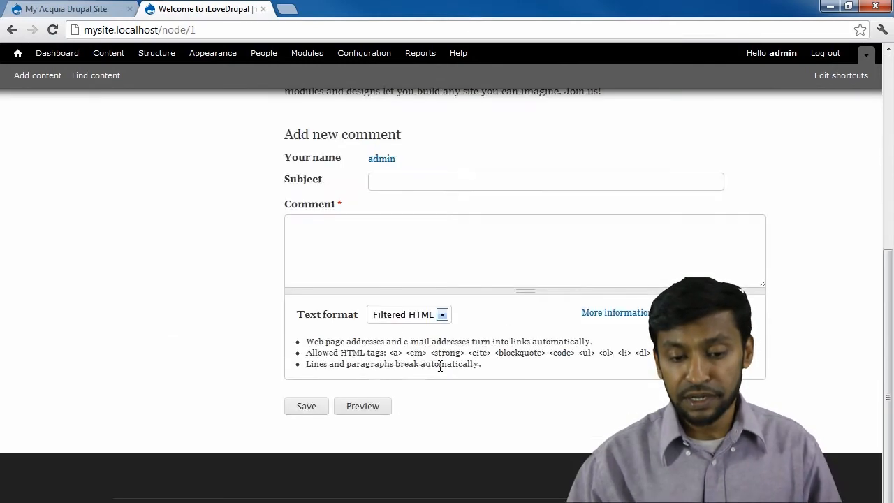
pyautogui.scroll(5, 339, 252)
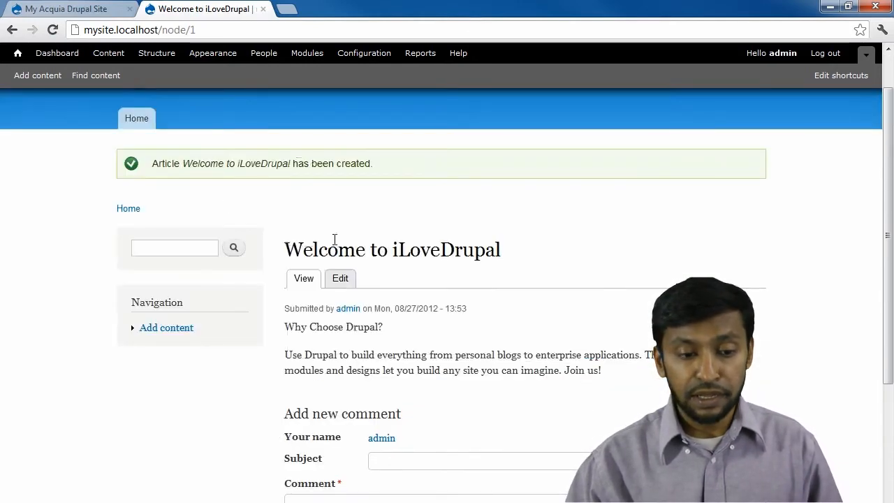
pyautogui.click(137, 128)
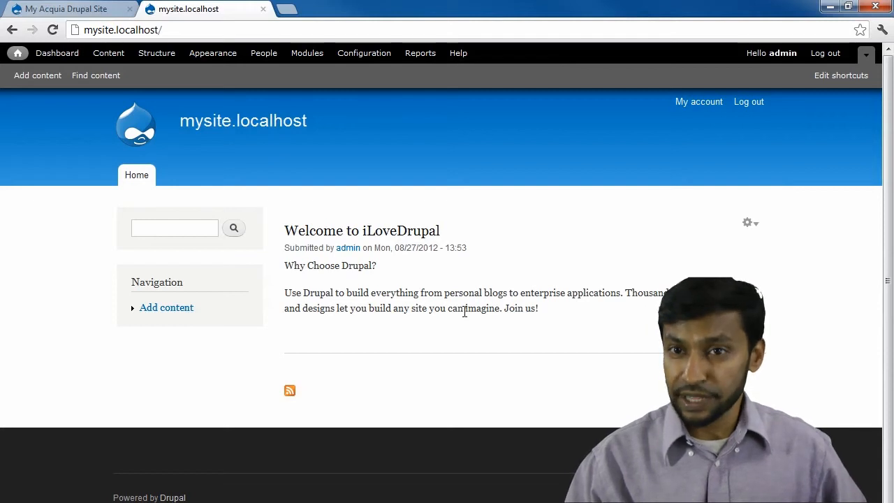
# Start a new Article titled '2nd Article Page' and paste the Why Choose Drupal text as its body.
pyautogui.click(178, 309)
pyautogui.click(119, 174)
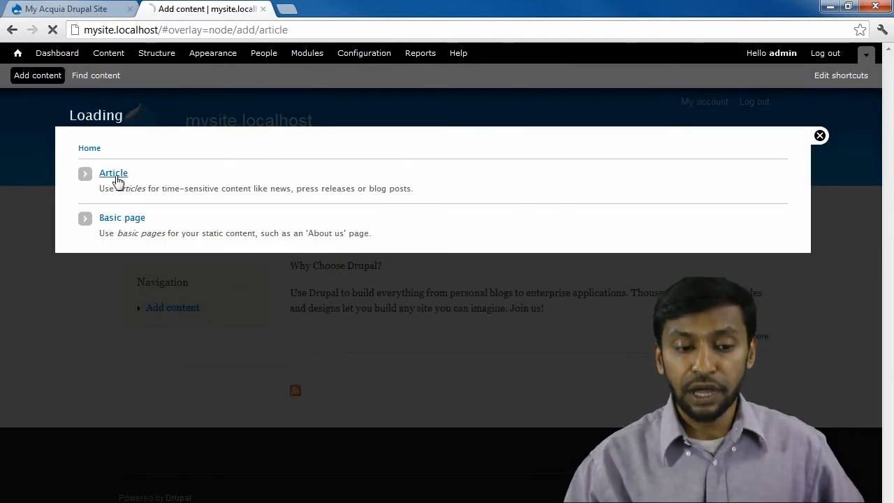
pyautogui.click(161, 184)
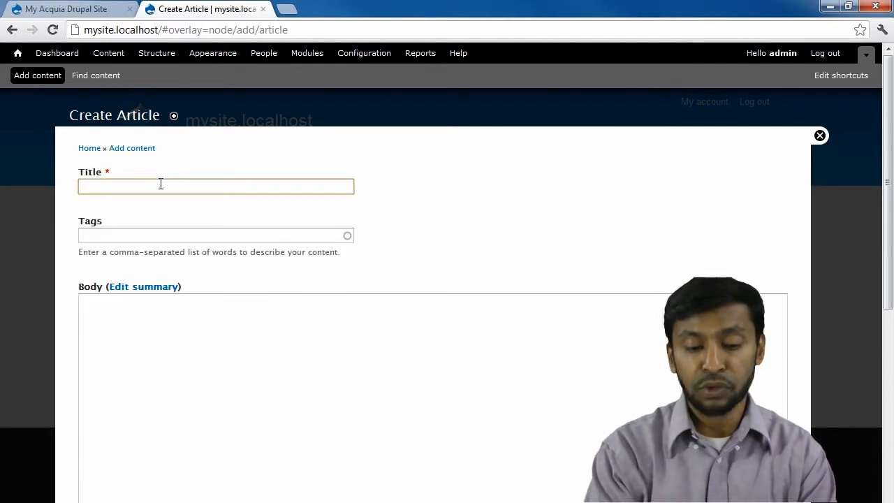
pyautogui.write('2nd p')
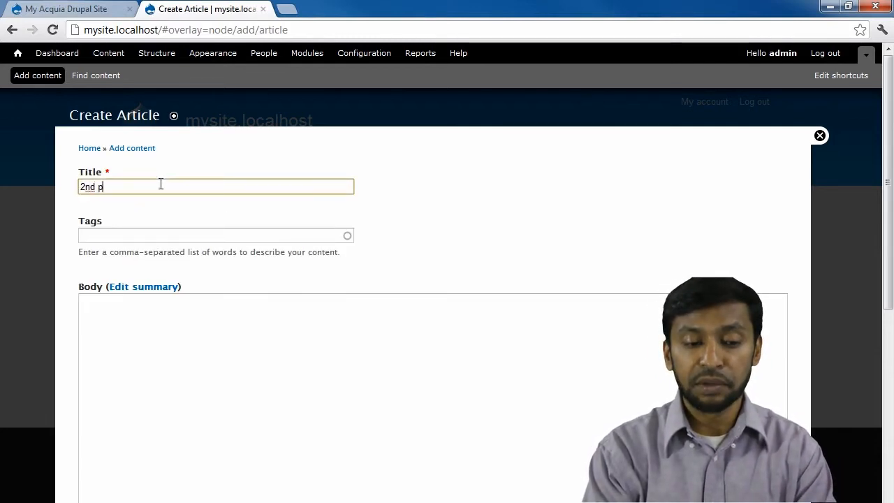
pyautogui.press('BackSpace')
pyautogui.write('A')
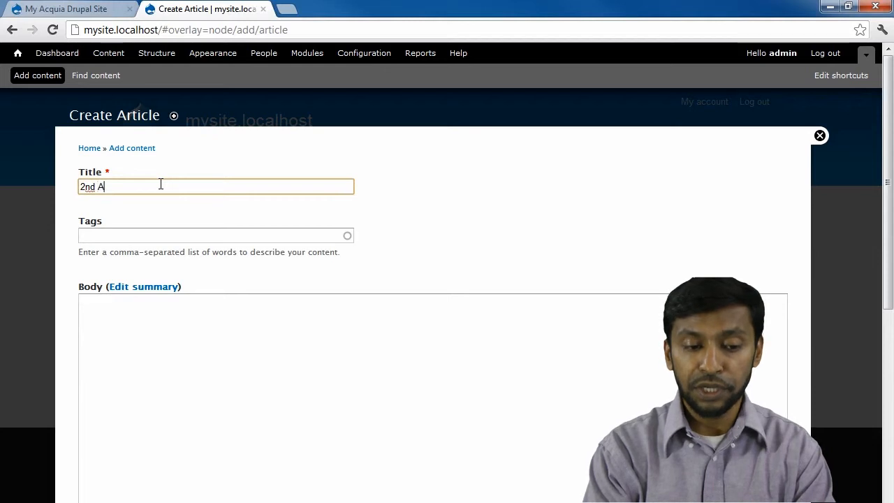
pyautogui.write('rticle Page')
pyautogui.press('Tab')
pyautogui.press('Tab')
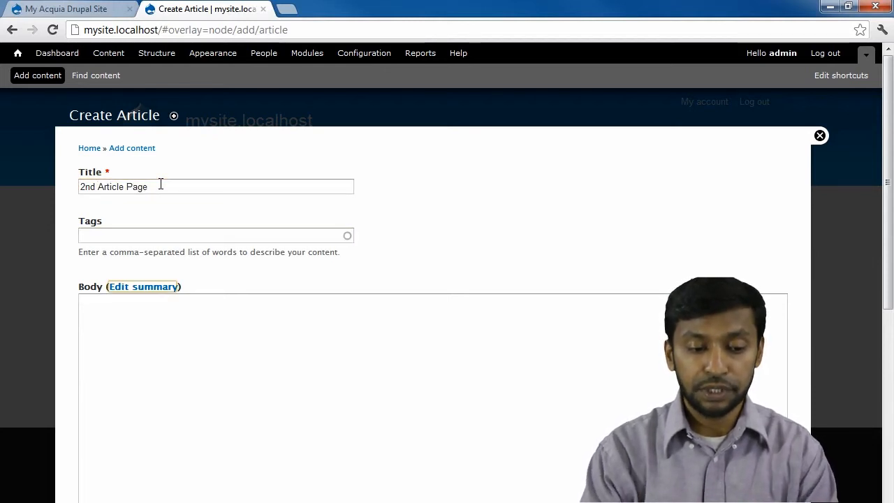
pyautogui.click(154, 332)
pyautogui.write('Why Choose Drupal?  Use Drupal to build everything from personal blogs to enterprise applications. Thousands of add-on modules and designs let you build any site you can imagine. Join us!')
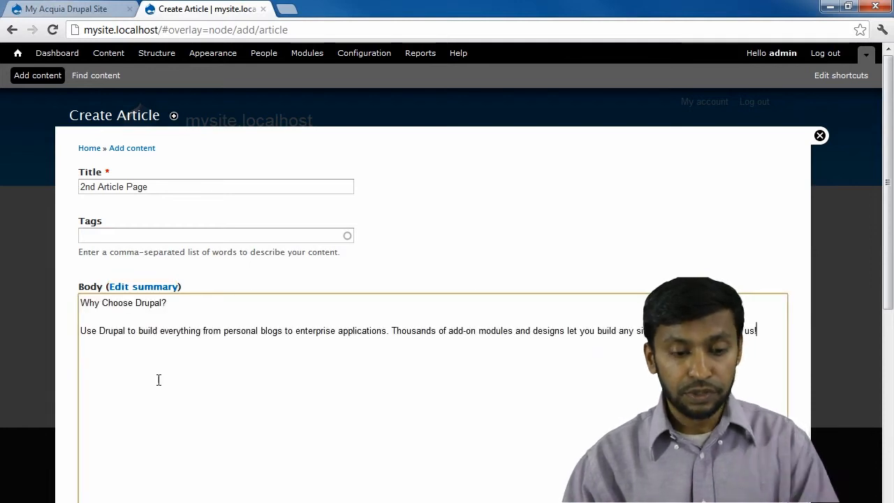
# Save the second article and check it tops the front page listing.
pyautogui.scroll(-5, 281, 295)
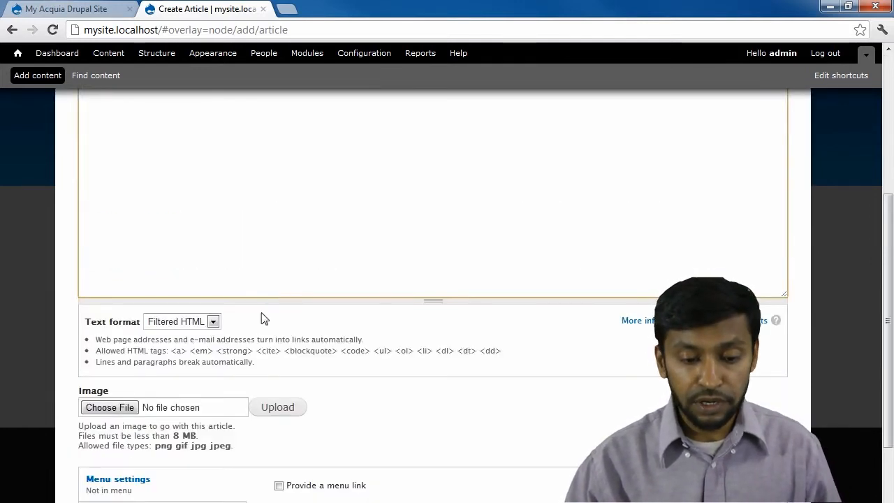
pyautogui.click(104, 493)
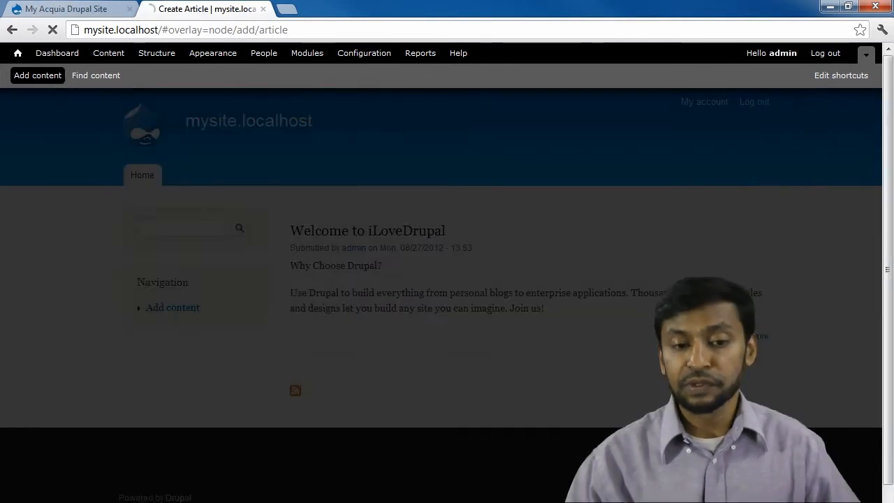
pyautogui.scroll(-3, 554, 245)
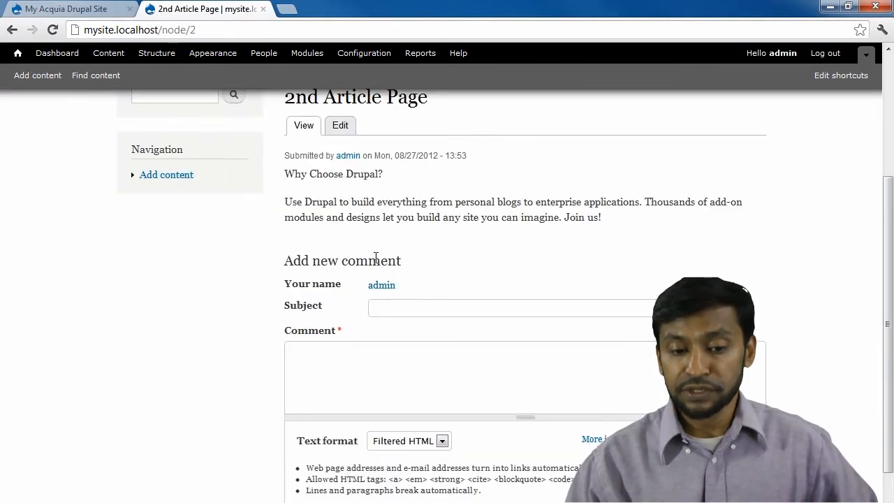
pyautogui.scroll(3, 376, 258)
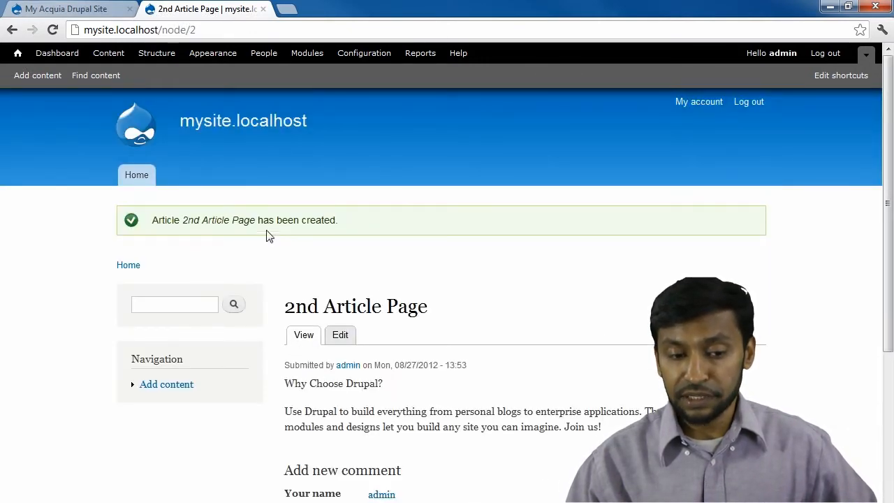
pyautogui.click(135, 179)
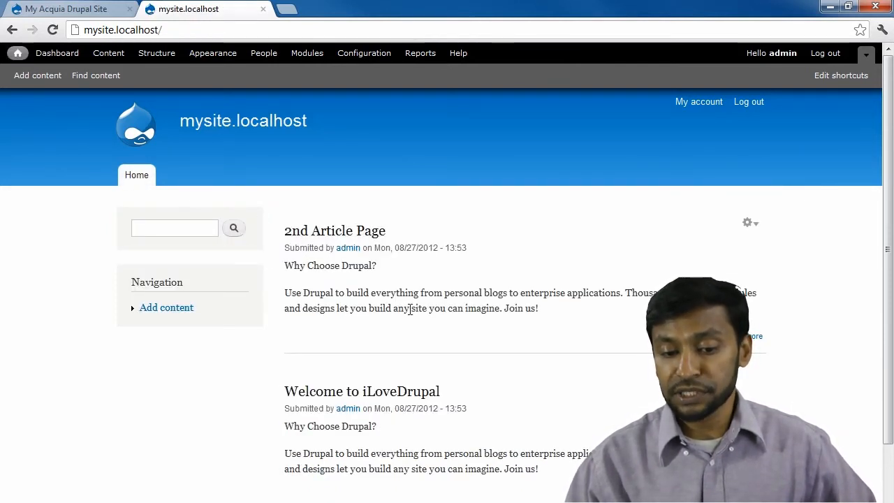
pyautogui.scroll(-1, 353, 307)
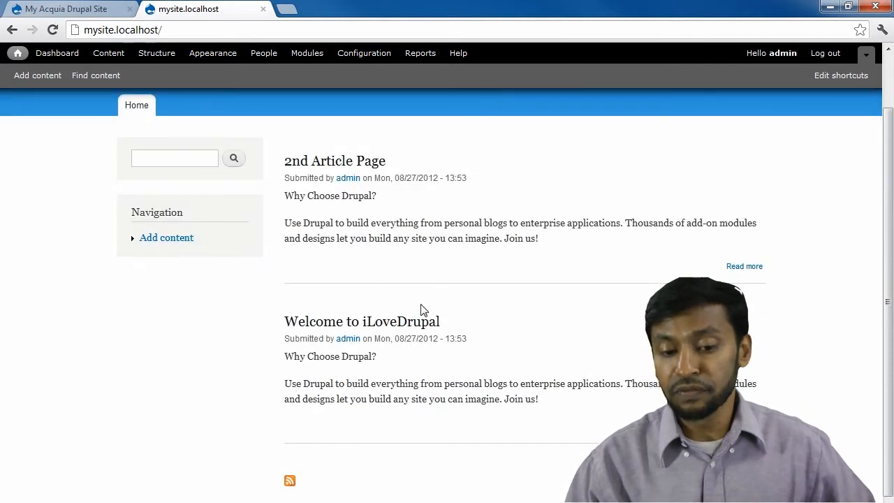
pyautogui.scroll(1, 410, 352)
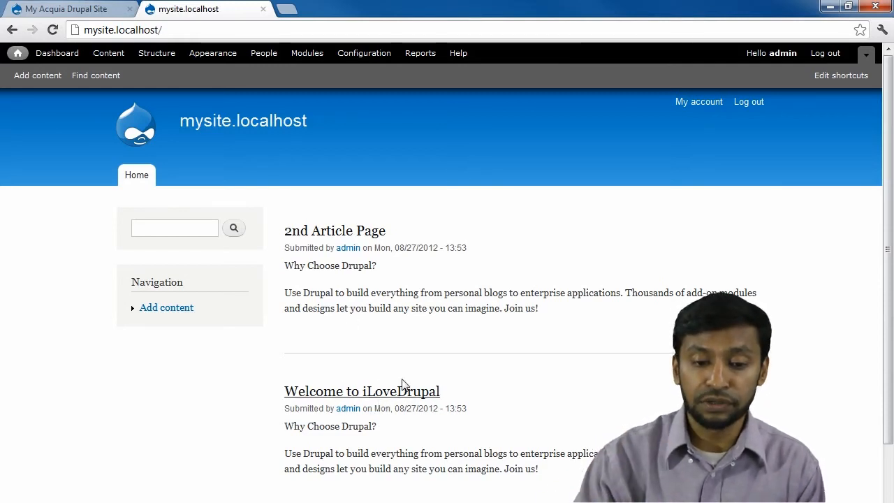
# Create a Basic page titled 'Mysite Basic Page' with body 'some text goes here' and save it.
pyautogui.click(167, 308)
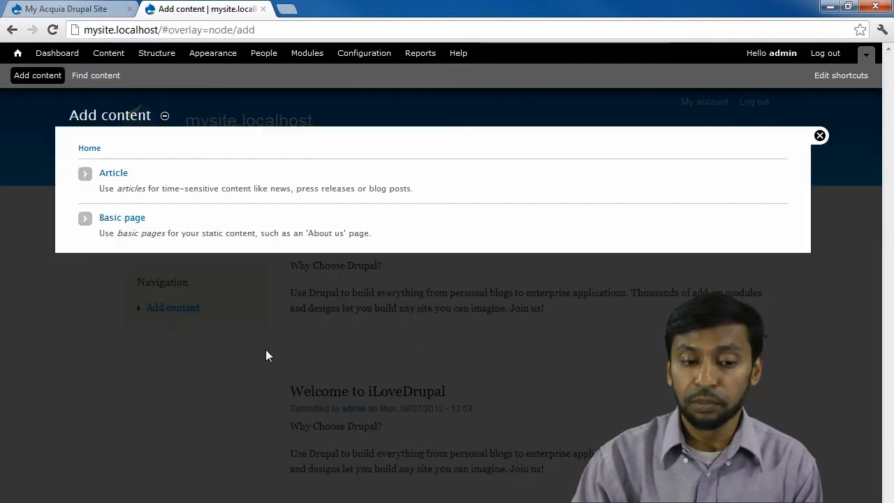
pyautogui.click(131, 217)
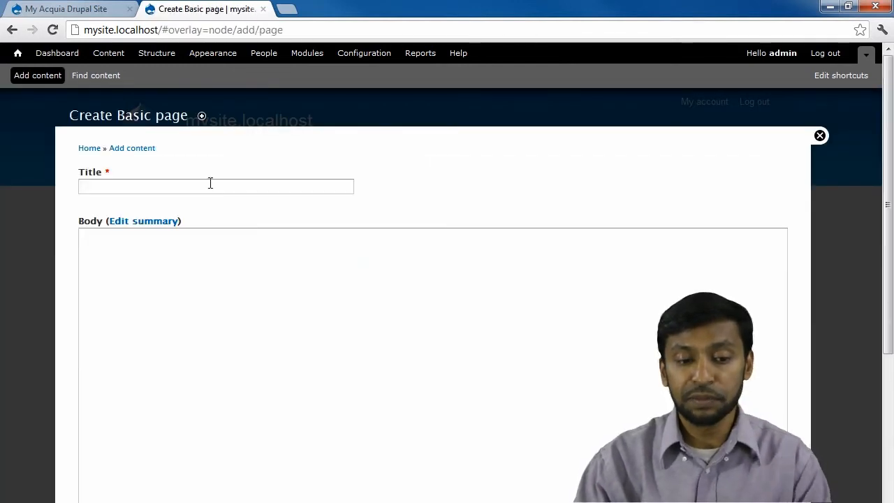
pyautogui.click(210, 182)
pyautogui.write('Ba')
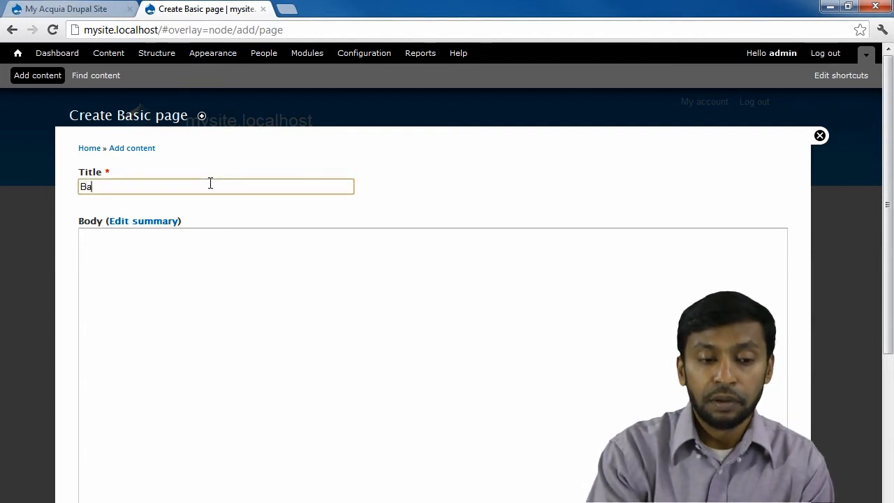
pyautogui.write('site Basi')
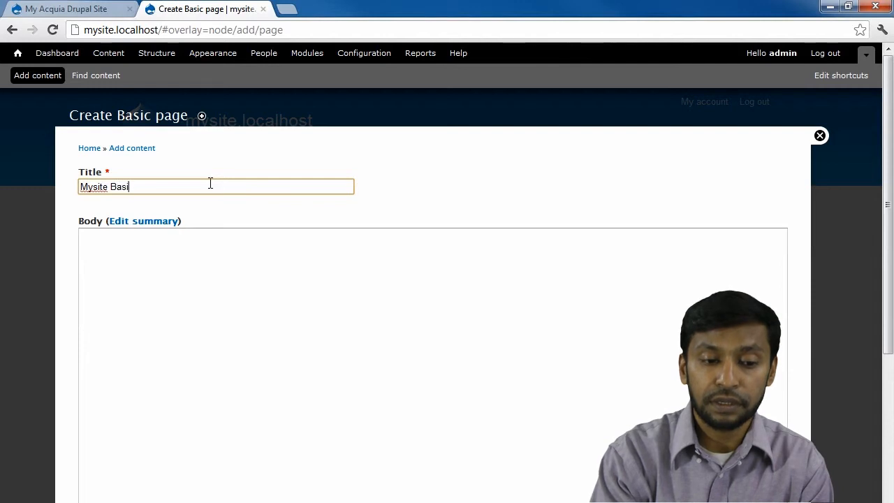
pyautogui.write('c Page')
pyautogui.press('Tab')
pyautogui.press('Tab')
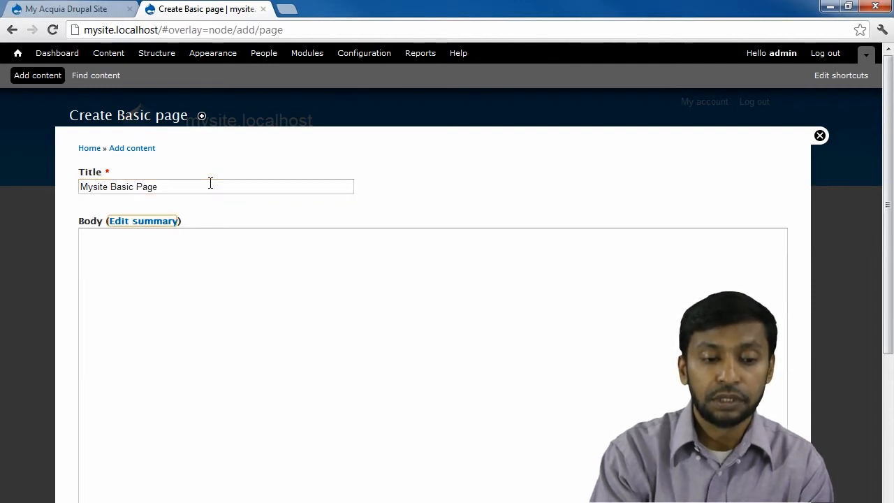
pyautogui.write('some text goes here')
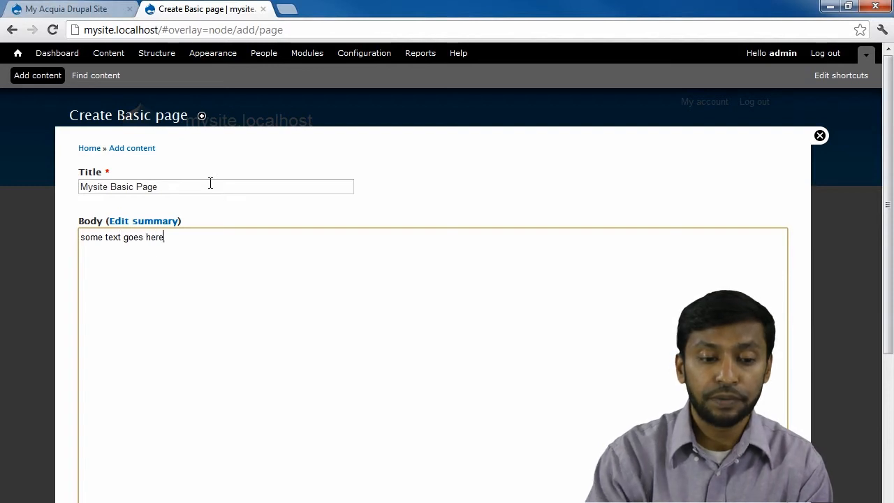
pyautogui.scroll(-5, 140, 240)
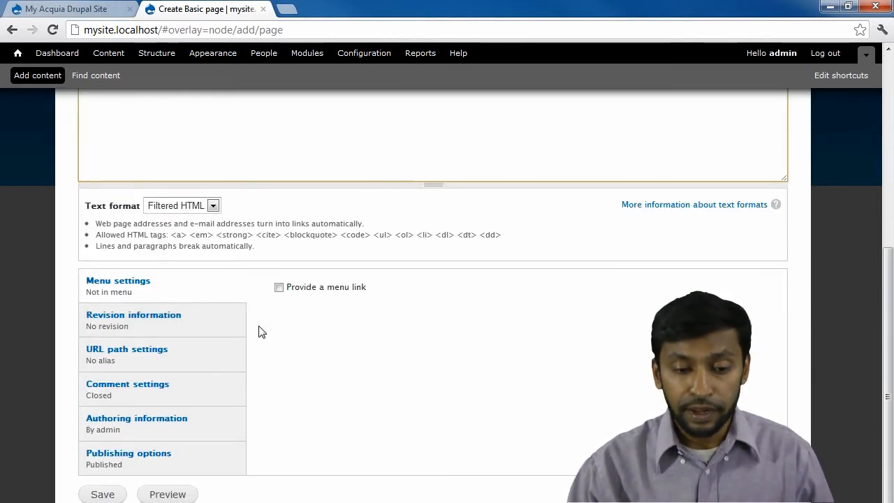
pyautogui.click(101, 493)
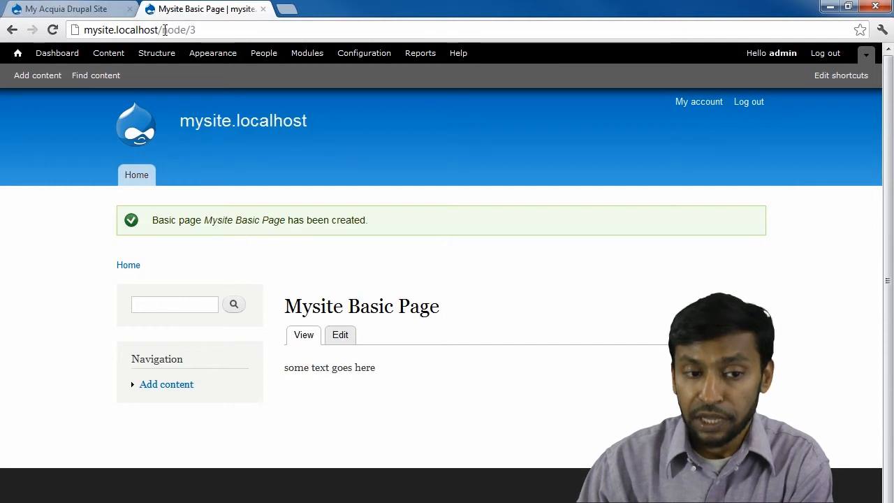
# Highlight node/3 in the address bar to note the new basic page's path.
pyautogui.moveTo(161, 30); pyautogui.dragTo(196, 31)
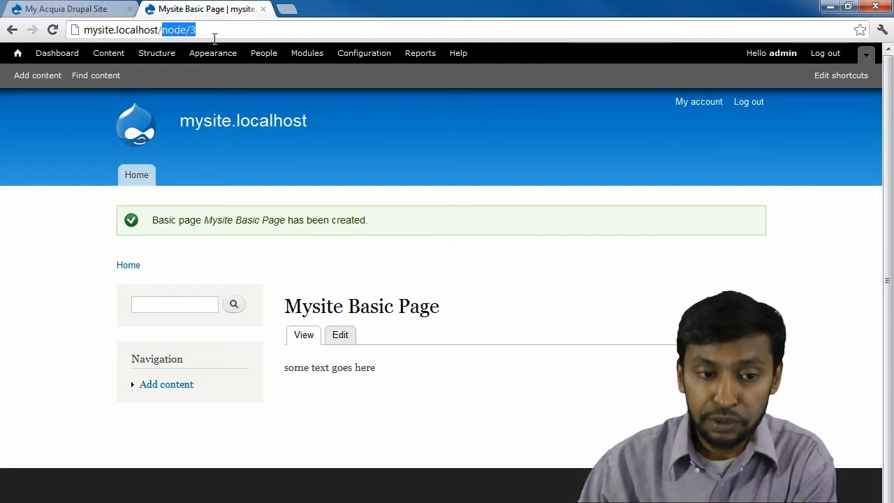
pyautogui.click(196, 30)
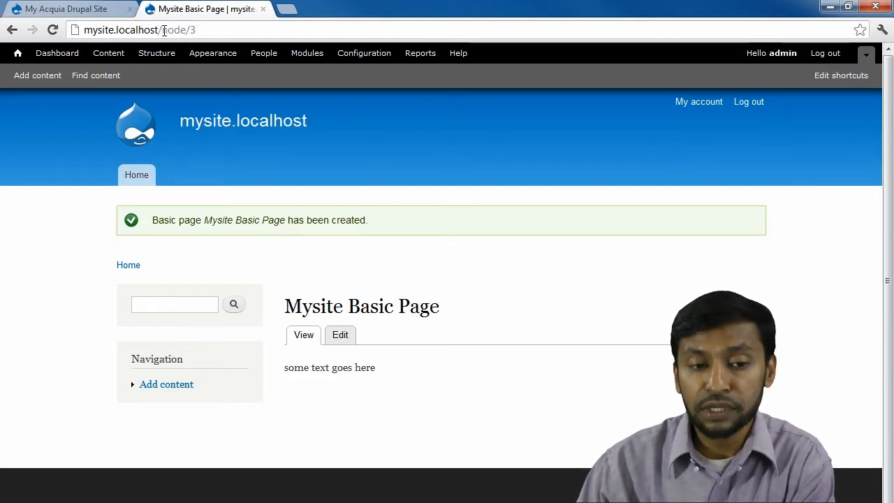
pyautogui.moveTo(162, 30); pyautogui.dragTo(228, 32)
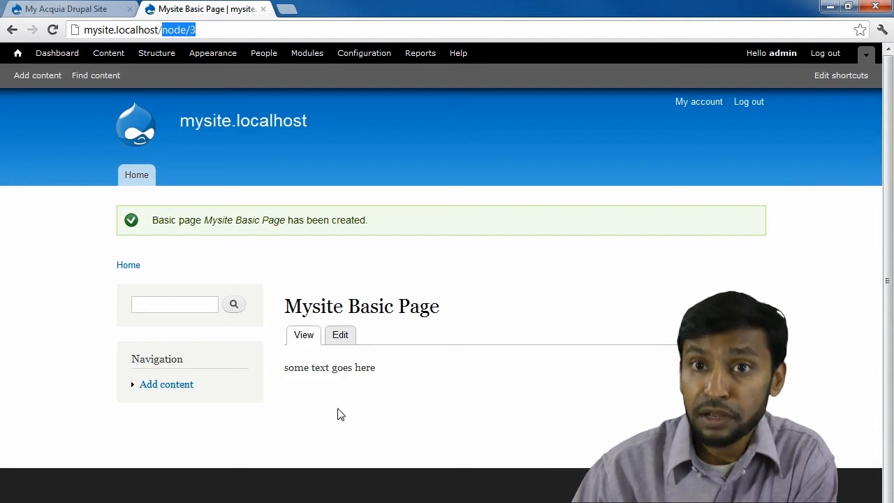
pyautogui.moveTo(243, 323)
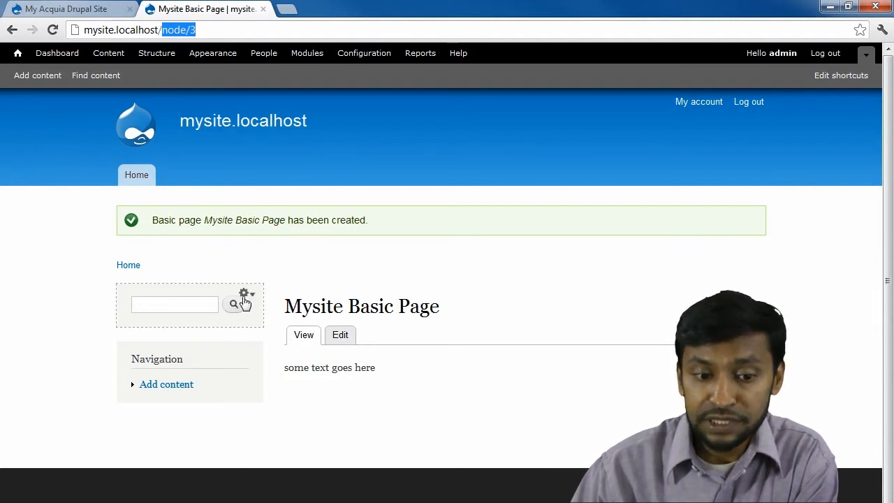
pyautogui.click(168, 30)
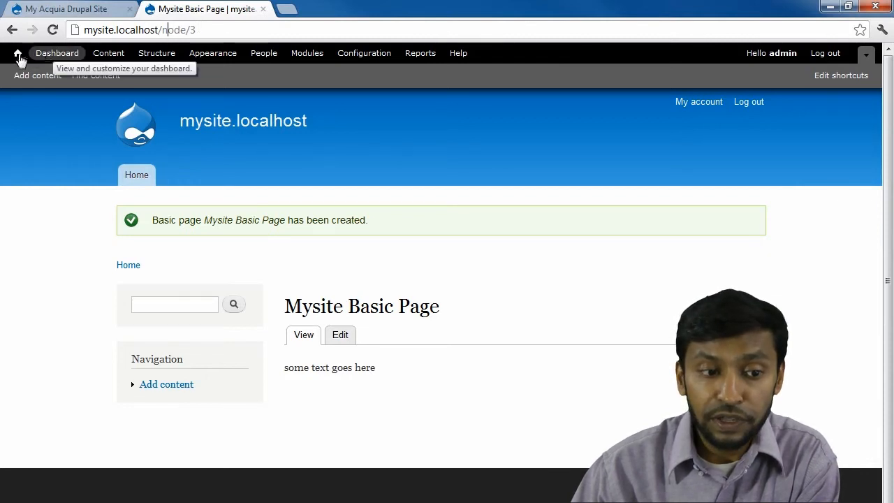
# Open both articles from the front page, noting node/2 for '2nd Article Page', then return Home.
pyautogui.click(136, 175)
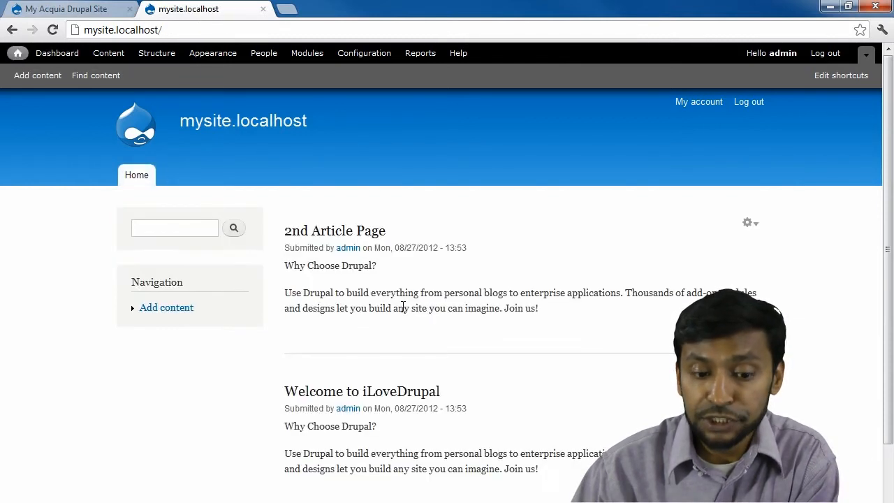
pyautogui.click(385, 392)
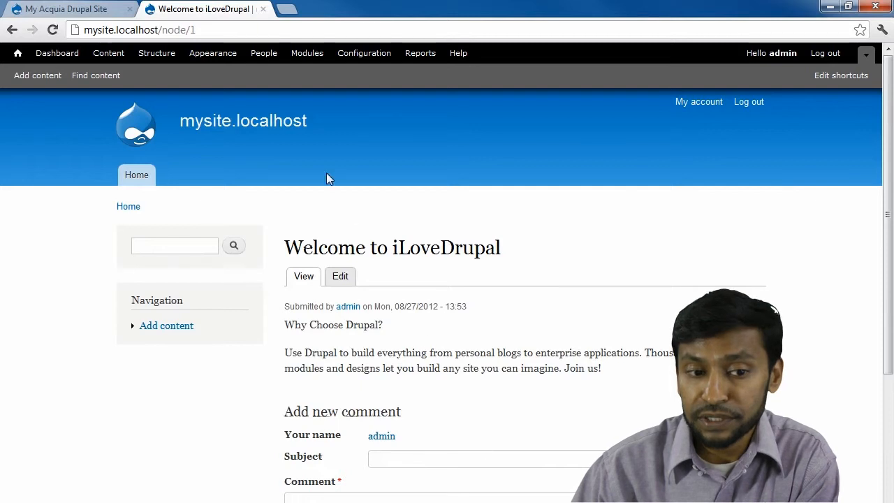
pyautogui.click(137, 175)
pyautogui.click(292, 233)
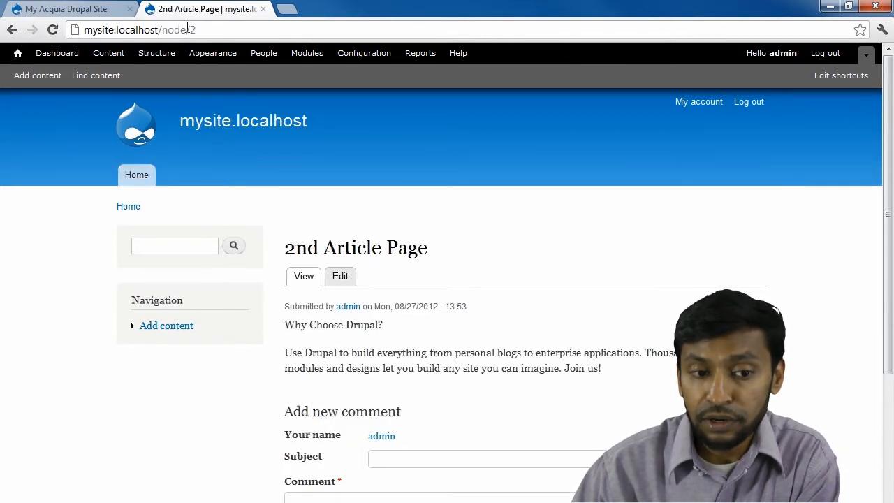
pyautogui.moveTo(162, 30); pyautogui.dragTo(262, 37)
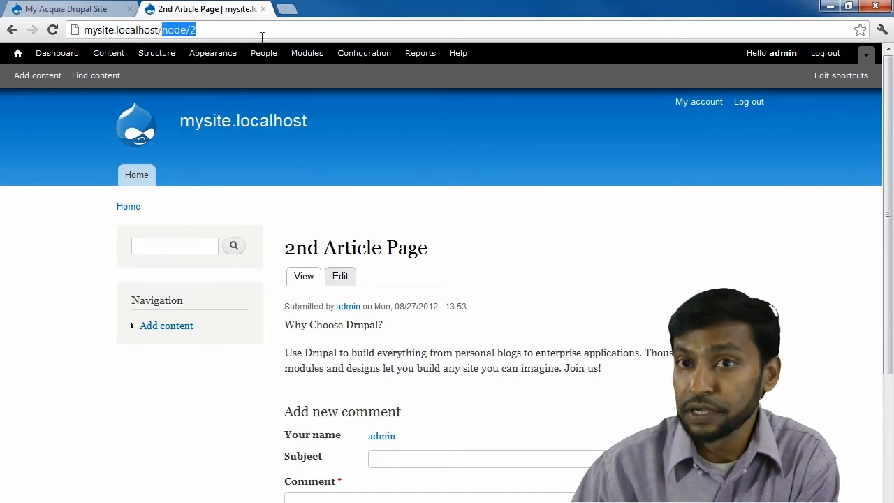
pyautogui.click(135, 175)
pyautogui.scroll(-3, 426, 216)
pyautogui.scroll(3, 427, 216)
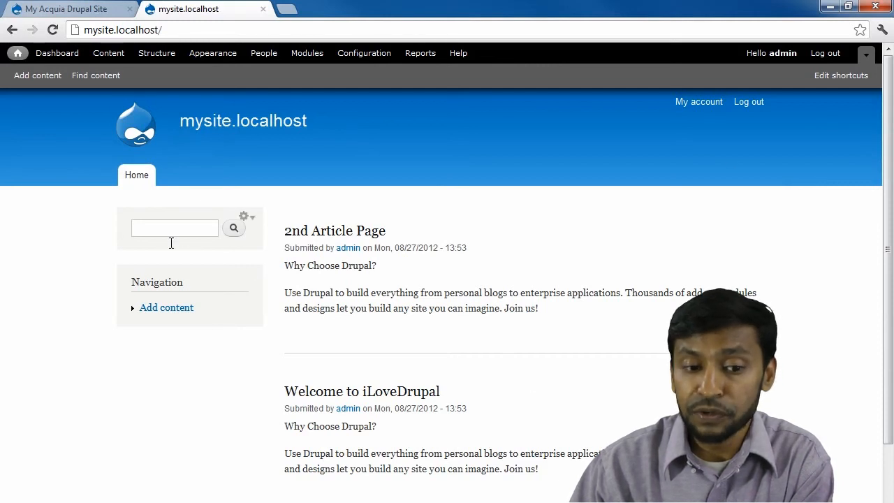
# Check the Content list, load mysite.localhost/node/3 directly, then reopen the Content overlay.
pyautogui.click(109, 54)
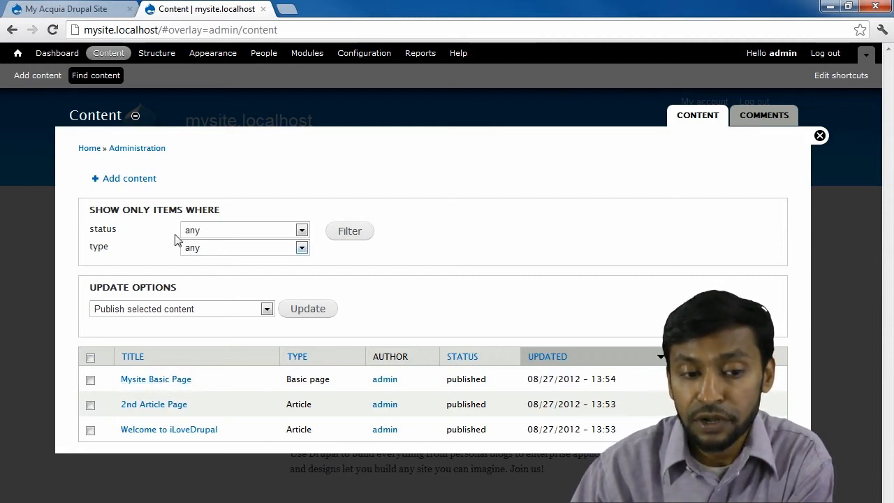
pyautogui.click(819, 135)
pyautogui.click(179, 32)
pyautogui.press('End')
pyautogui.press('BackSpace')
pyautogui.write('node/3')
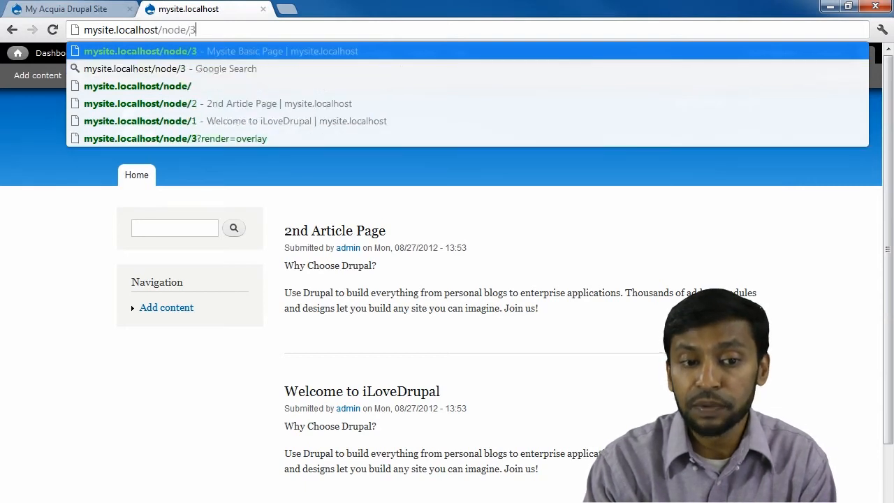
pyautogui.press('Return')
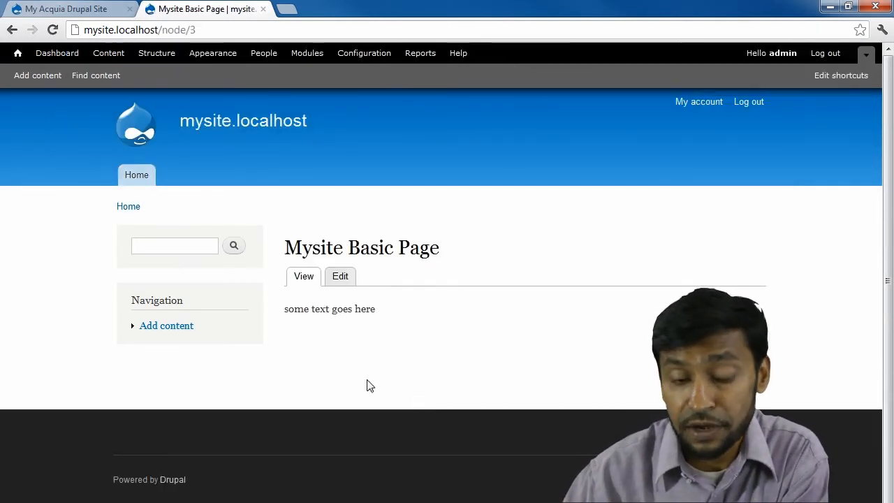
pyautogui.moveTo(262, 250)
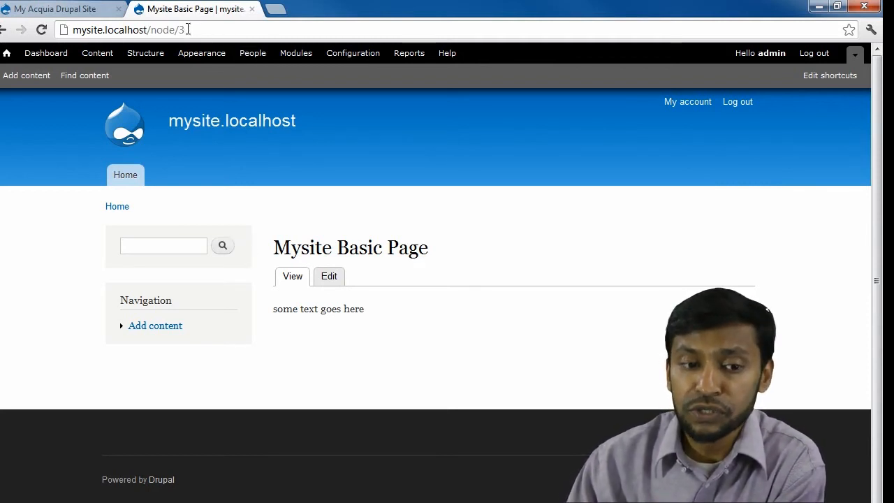
pyautogui.click(105, 54)
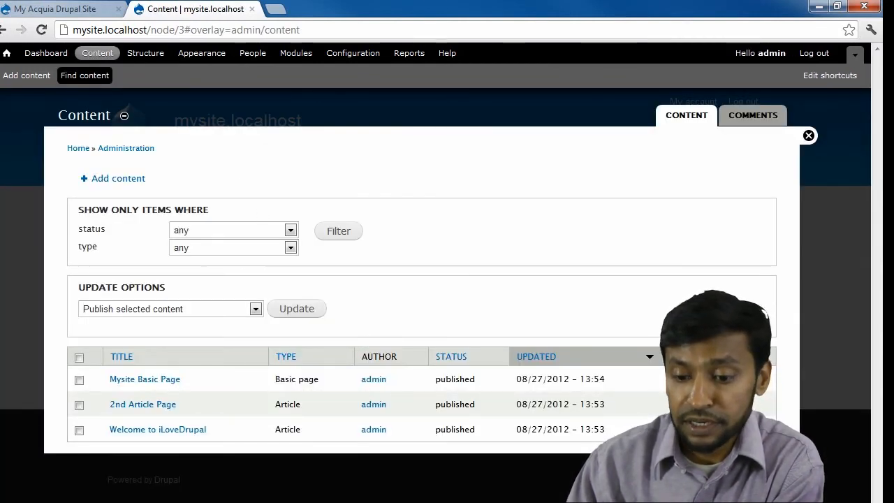
# Edit Mysite Basic Page, enable its menu link and title it 'Contact Us'.
pyautogui.click(675, 379)
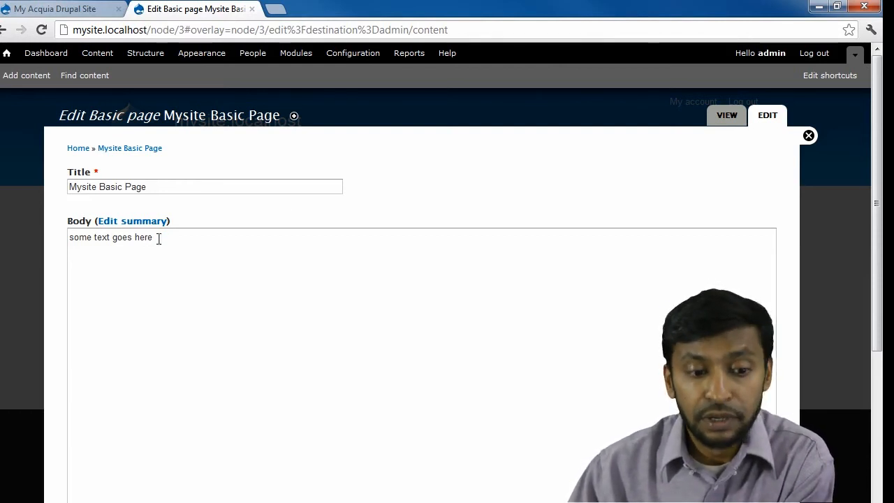
pyautogui.scroll(-4, 191, 289)
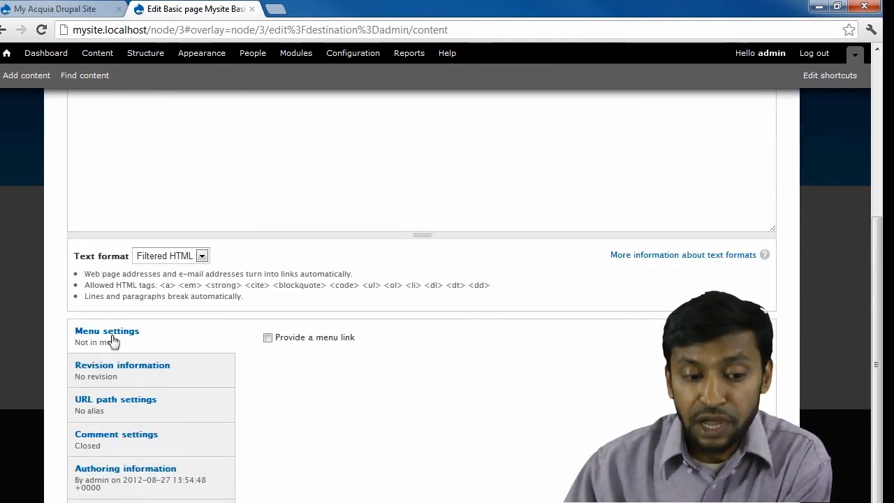
pyautogui.click(267, 338)
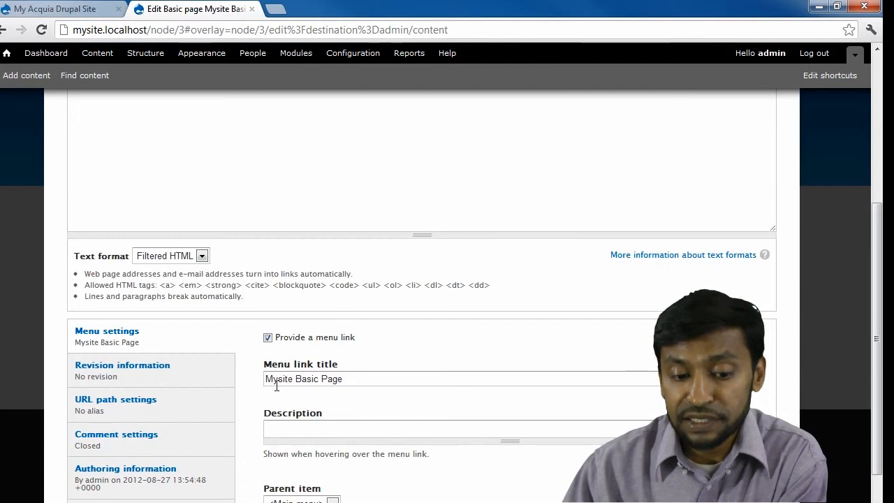
pyautogui.scroll(10, 359, 379)
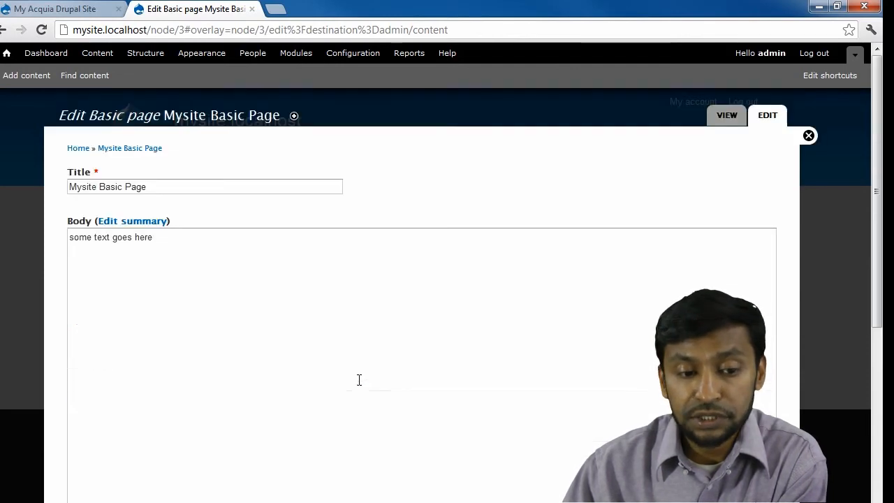
pyautogui.scroll(-6, 330, 311)
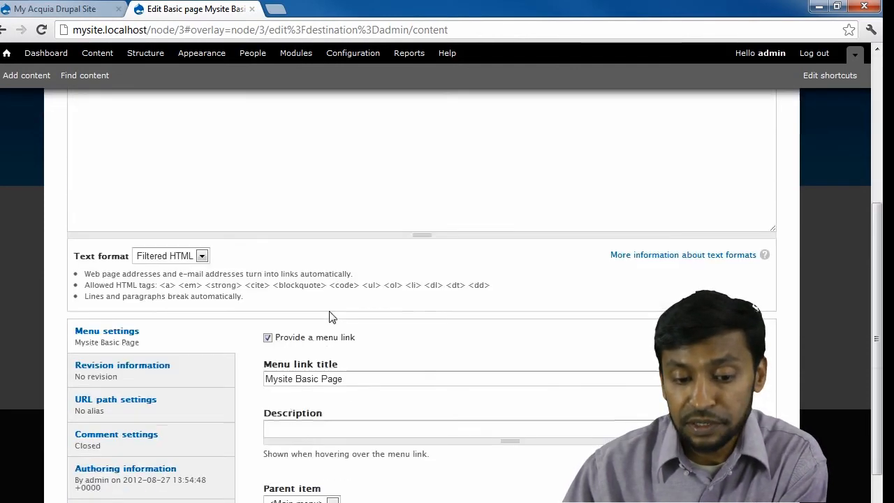
pyautogui.tripleClick(347, 245)
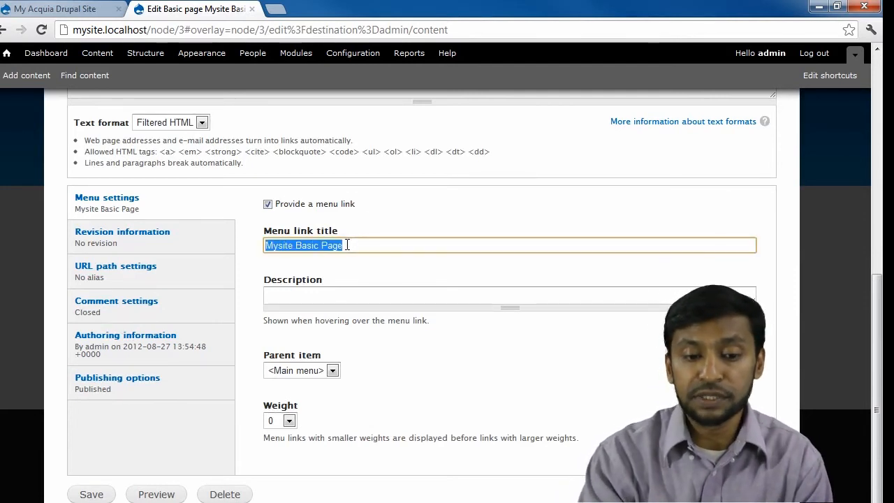
pyautogui.write('Cont')
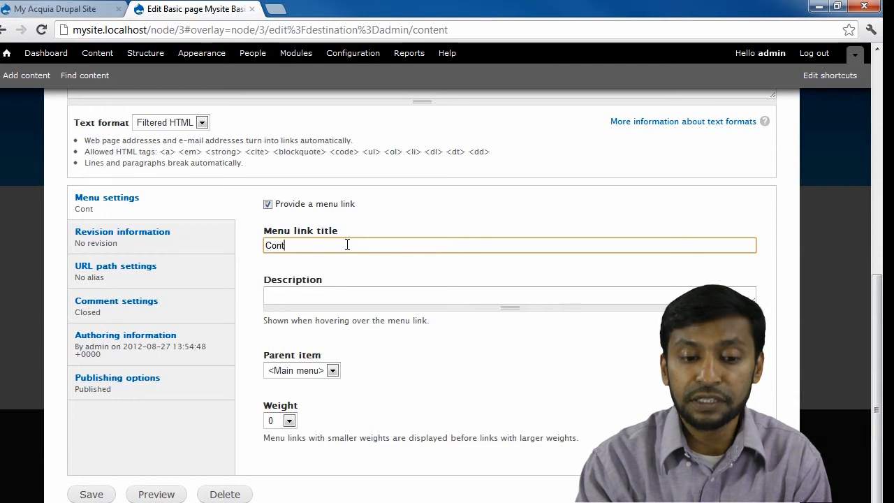
pyautogui.write('act Us')
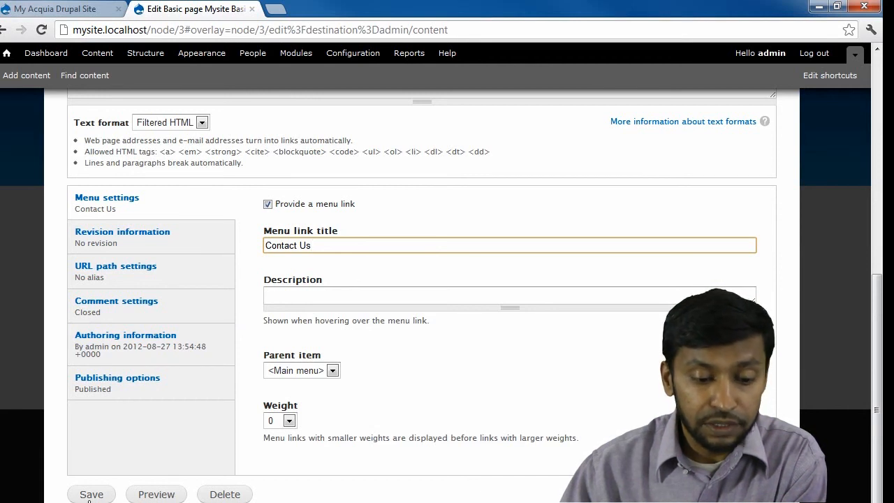
# Place the link under <Main menu> with weight 1 and save the page.
pyautogui.click(308, 373)
pyautogui.click(305, 370)
pyautogui.click(305, 369)
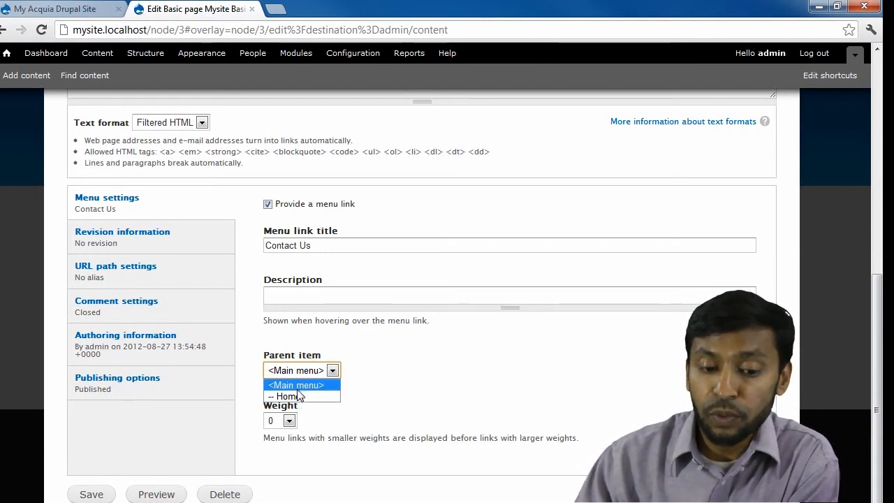
pyautogui.click(298, 384)
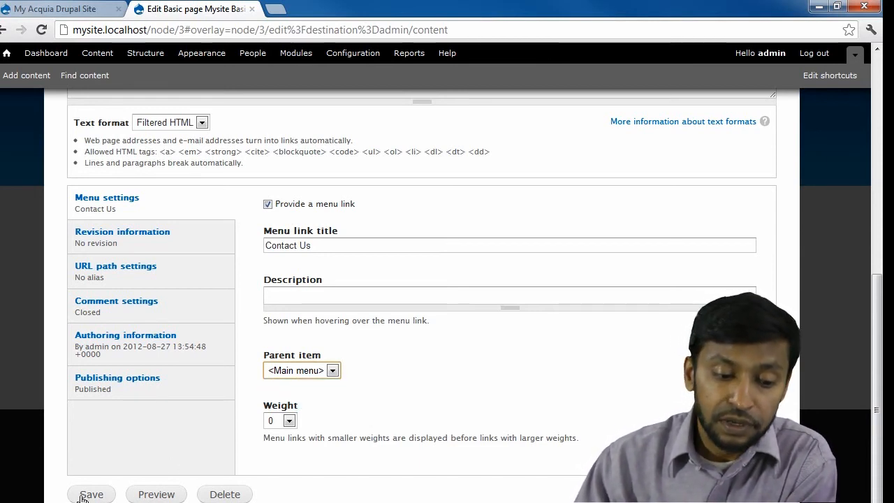
pyautogui.click(287, 420)
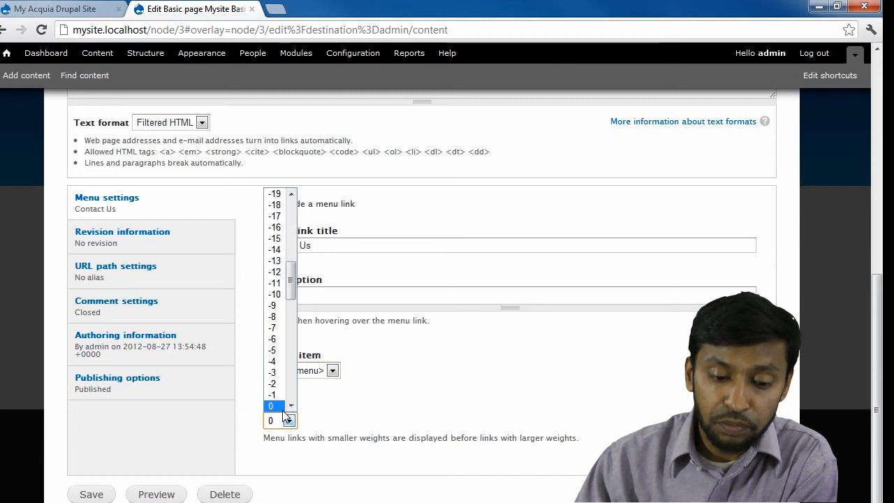
pyautogui.click(291, 406)
pyautogui.click(291, 406)
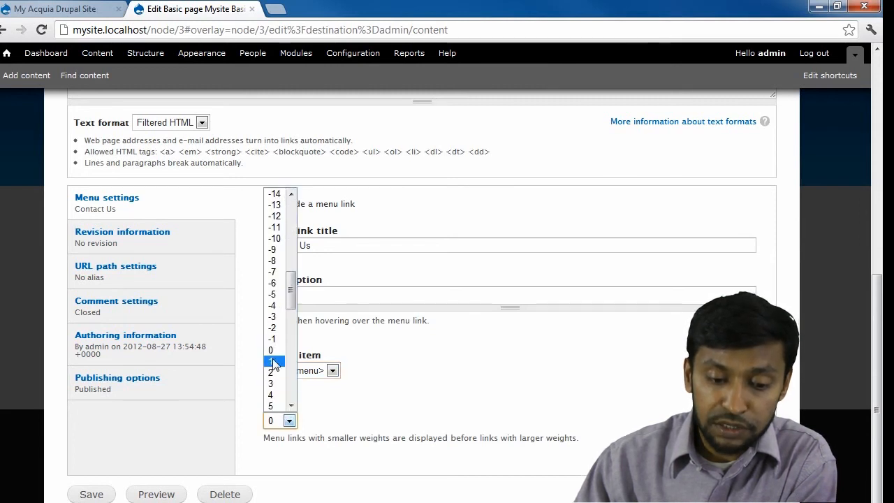
pyautogui.click(274, 360)
pyautogui.click(92, 495)
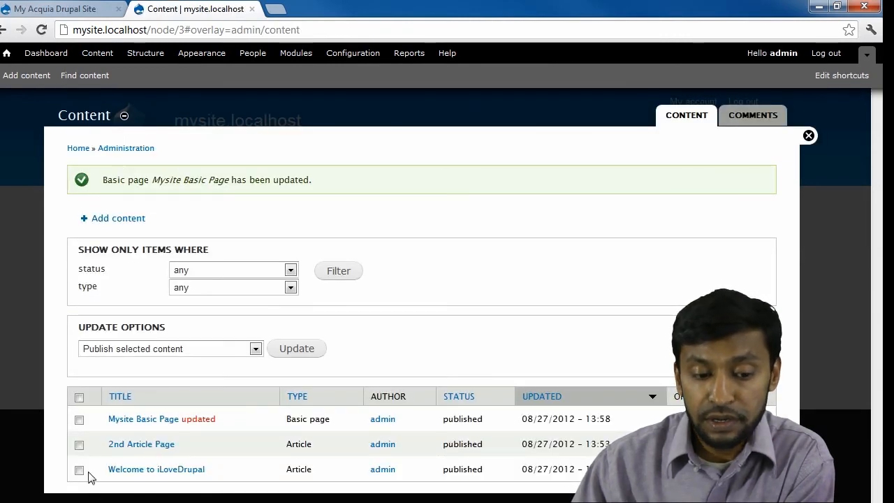
# Close the Content overlay, go Home, and open the Contact Us tab showing Mysite Basic Page.
pyautogui.click(808, 136)
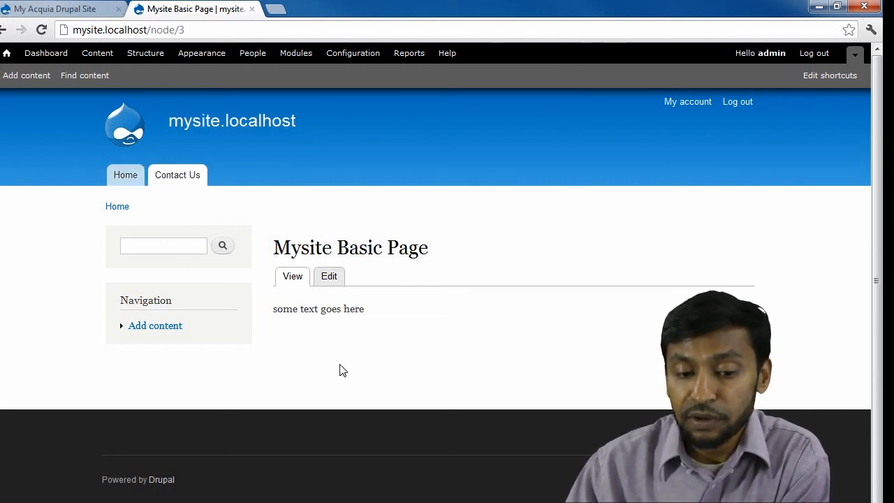
pyautogui.click(119, 175)
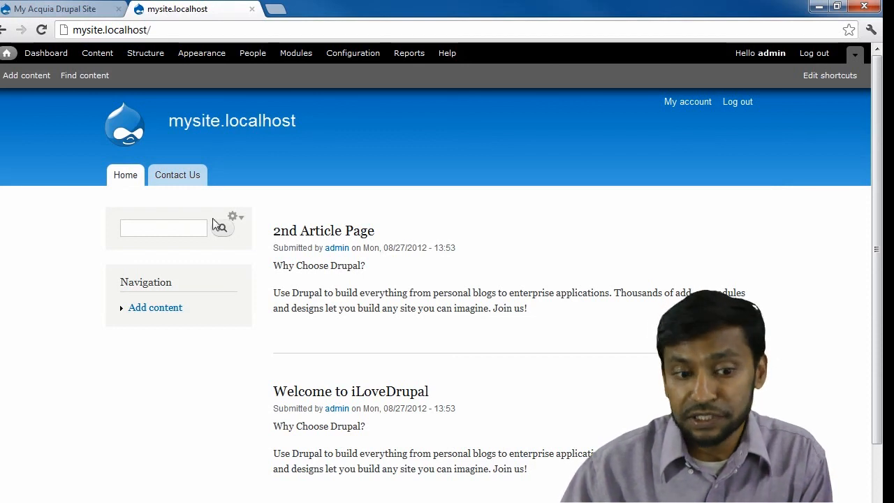
pyautogui.click(189, 183)
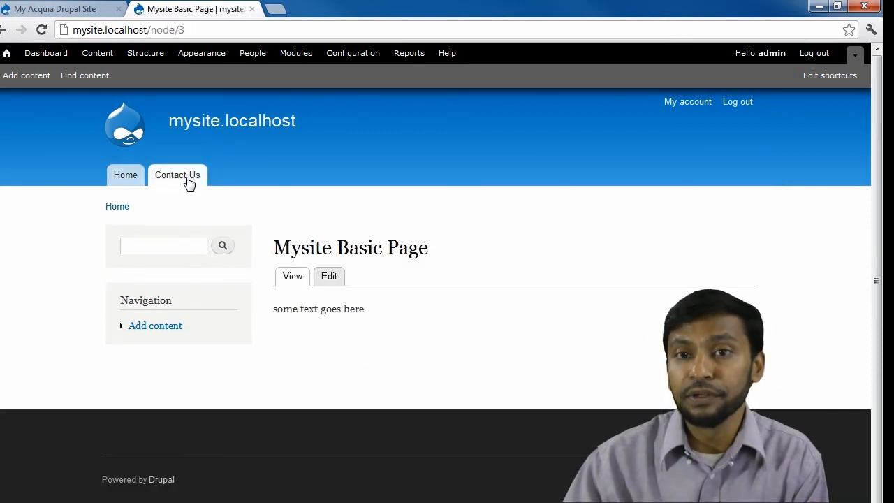